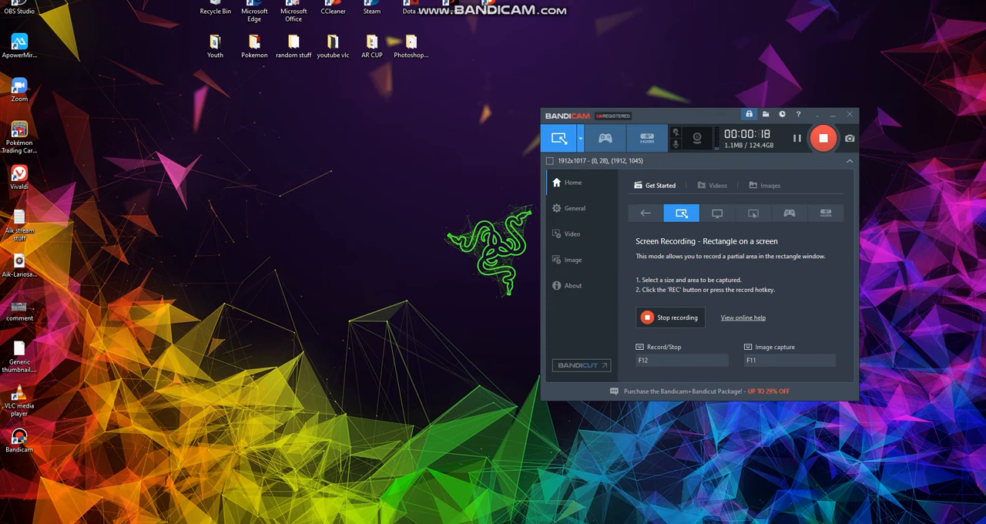
# - Switch to the browser window showing obsproject.com and look over the OBS Studio download page and its address
pyautogui.moveTo(281, 522)
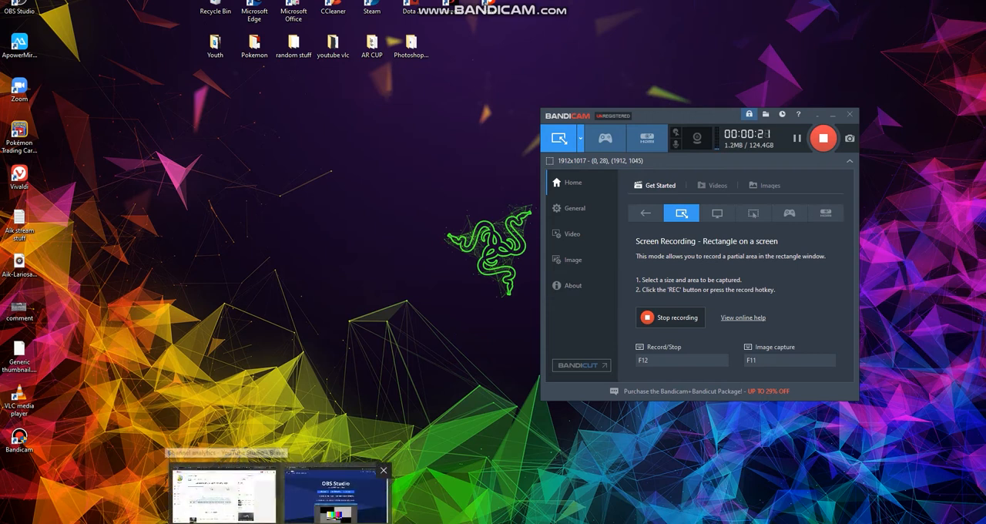
pyautogui.click(336, 500)
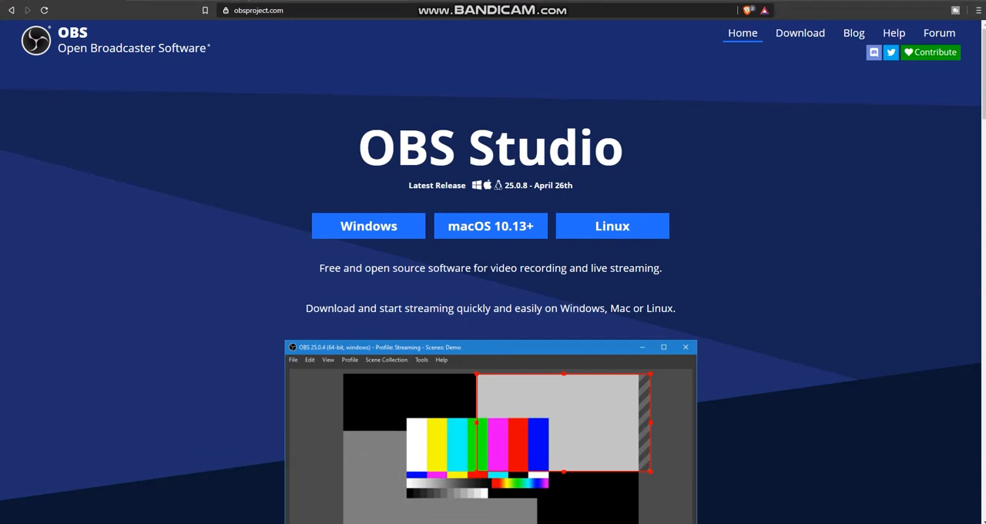
pyautogui.hotkey('ctrl', 'l')
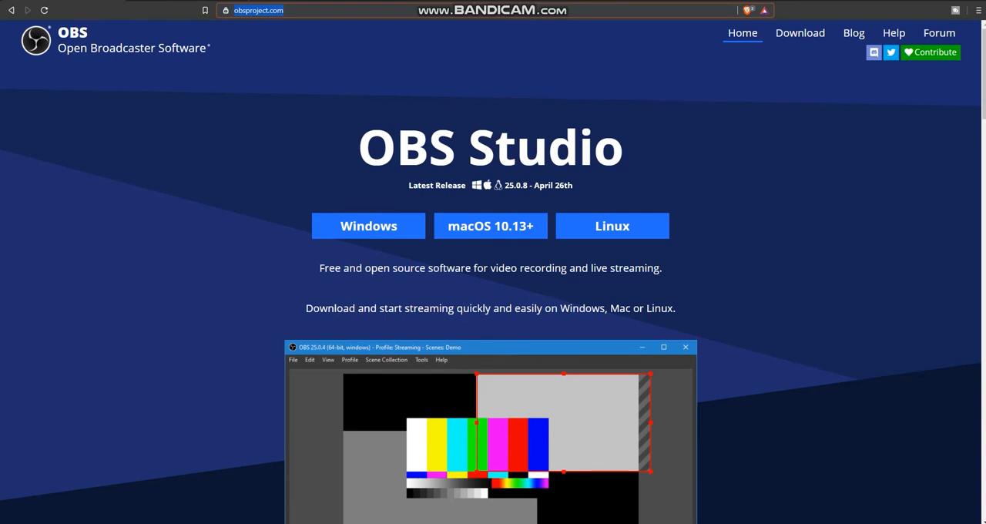
pyautogui.press('Escape')
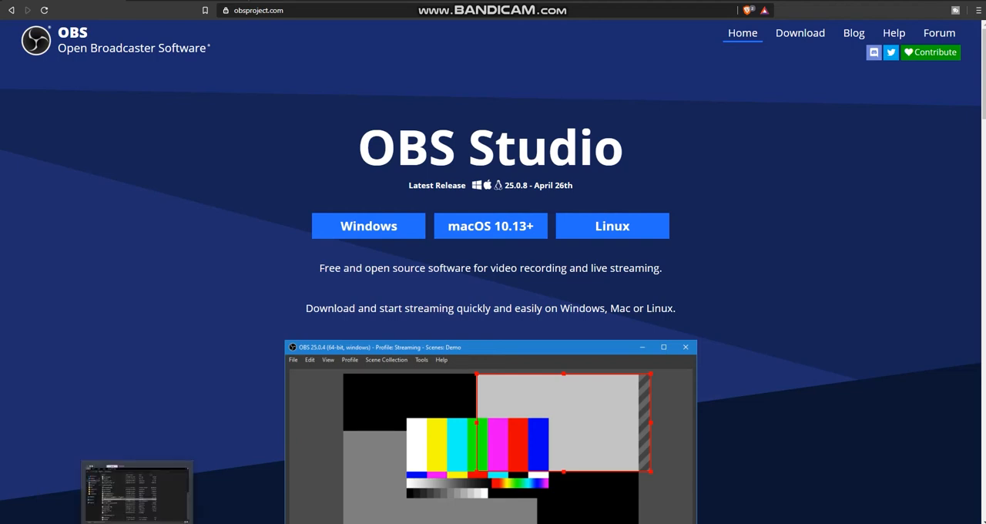
# - Switch to OBS Studio and hide the Image 2 source in Scene 2
pyautogui.click(132, 489)
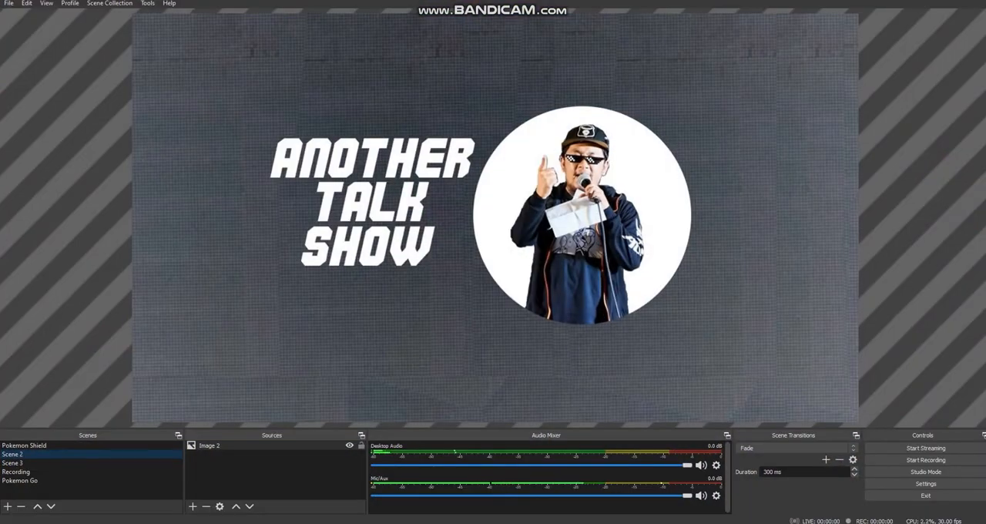
pyautogui.click(350, 445)
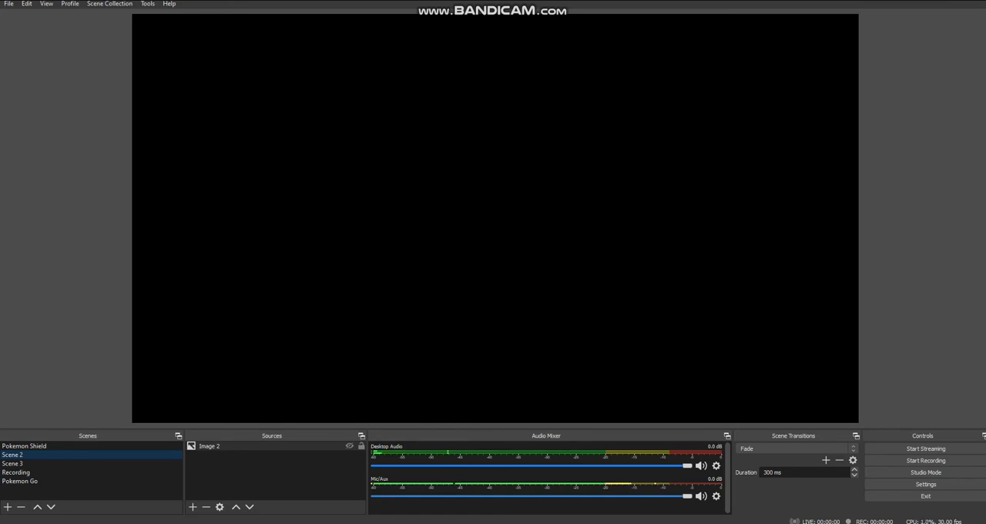
# - Add a new scene named "pkmn tcgo"
pyautogui.click(8, 506)
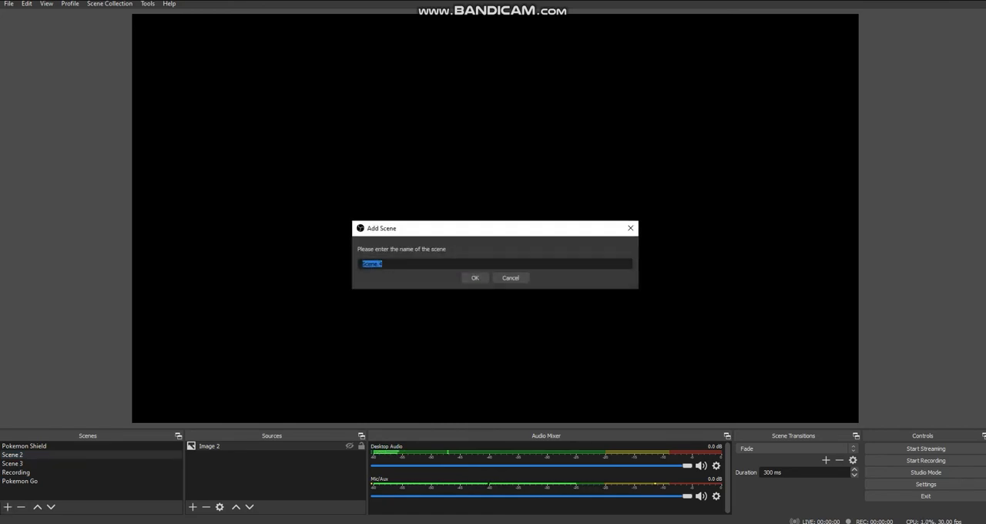
pyautogui.write('pkmn tcgo')
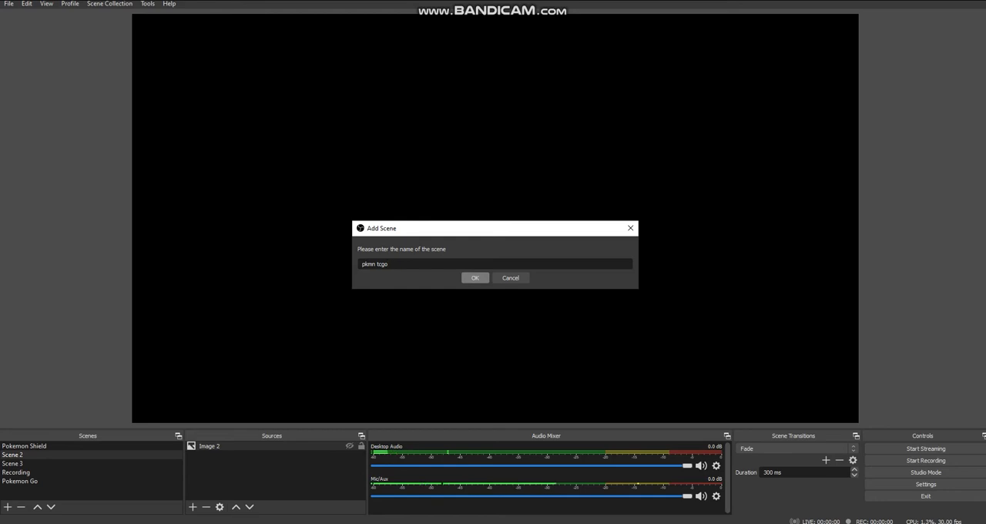
pyautogui.click(474, 277)
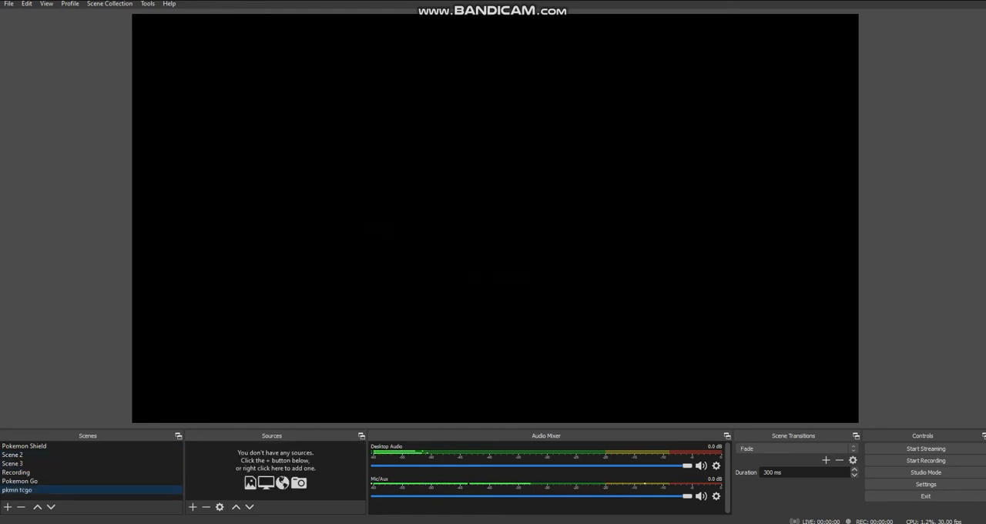
# - Add the existing Pokemon TCGO game capture as a visible source in the pkmn tcgo scene
pyautogui.click(192, 506)
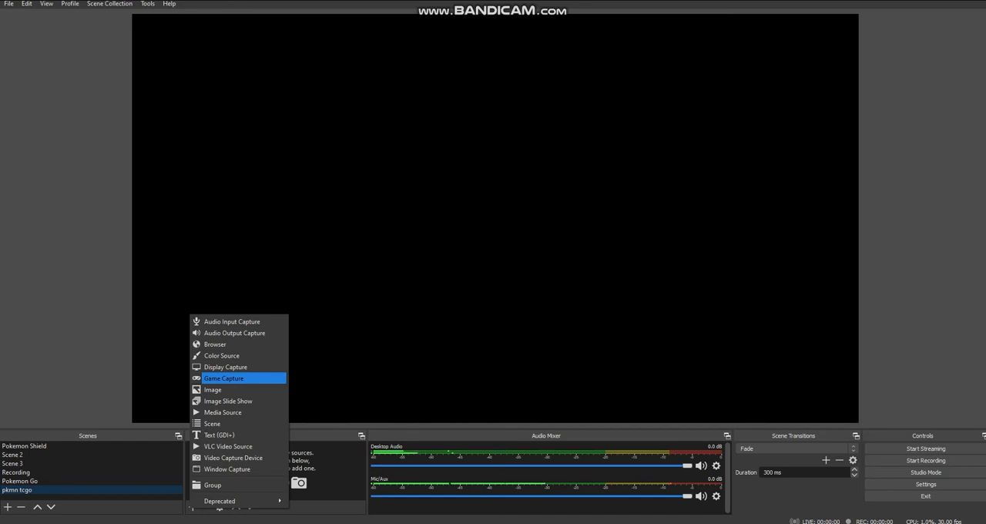
pyautogui.press('Return')
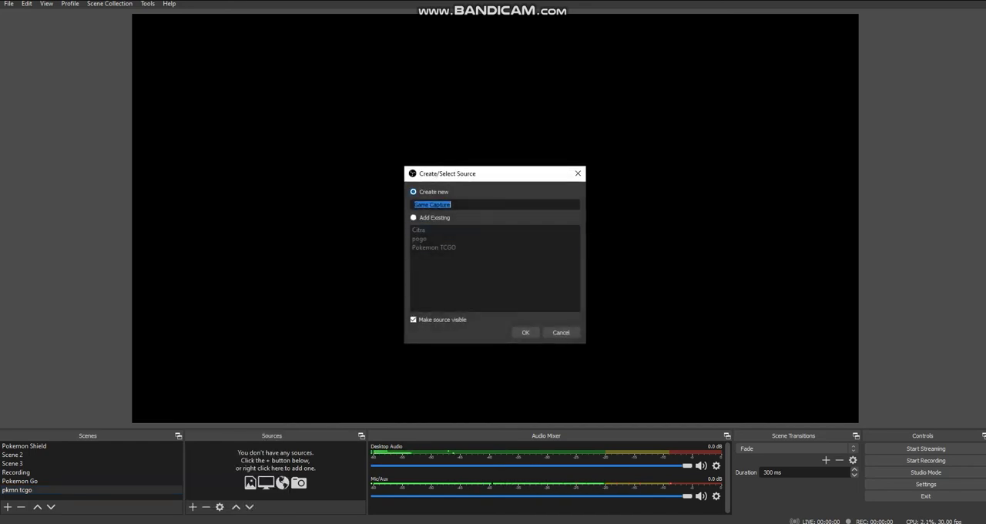
pyautogui.click(414, 217)
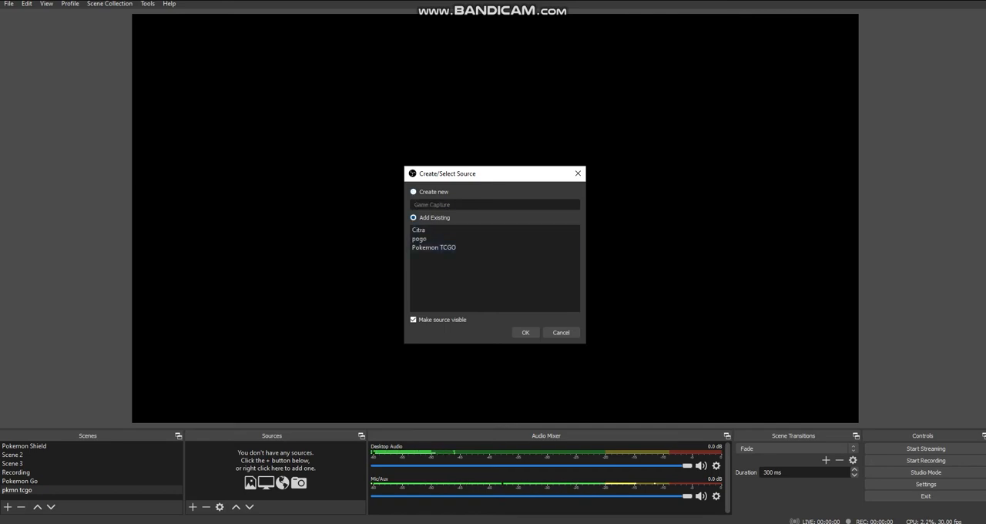
pyautogui.click(434, 247)
pyautogui.click(526, 332)
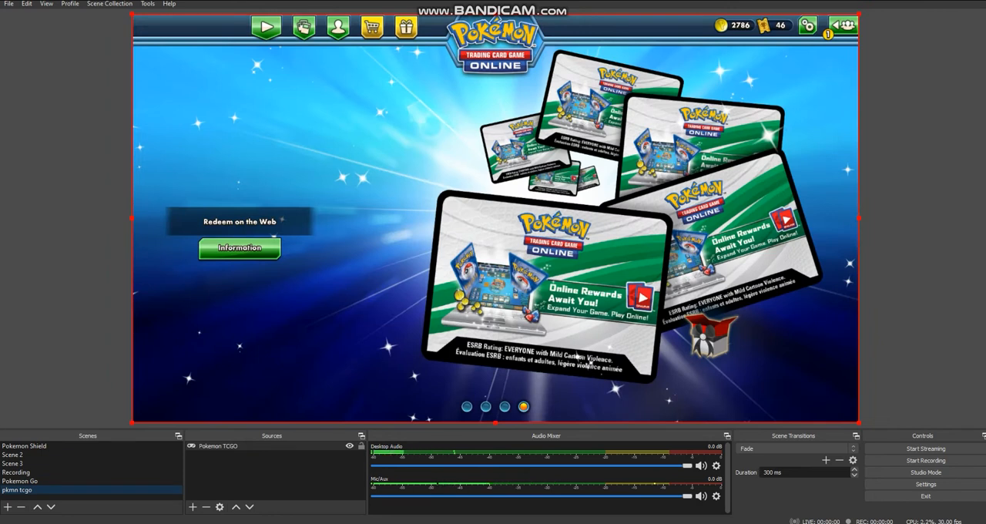
# - Set the Pokemon TCGO source to capture a specific window, choosing the Pokemon Trading Card Game Online window, and accept the properties
pyautogui.doubleClick(219, 446)
pyautogui.moveTo(459, 108)
pyautogui.mouseDown()
pyautogui.moveTo(498, 108)
pyautogui.moveTo(465, 109)
pyautogui.mouseUp()
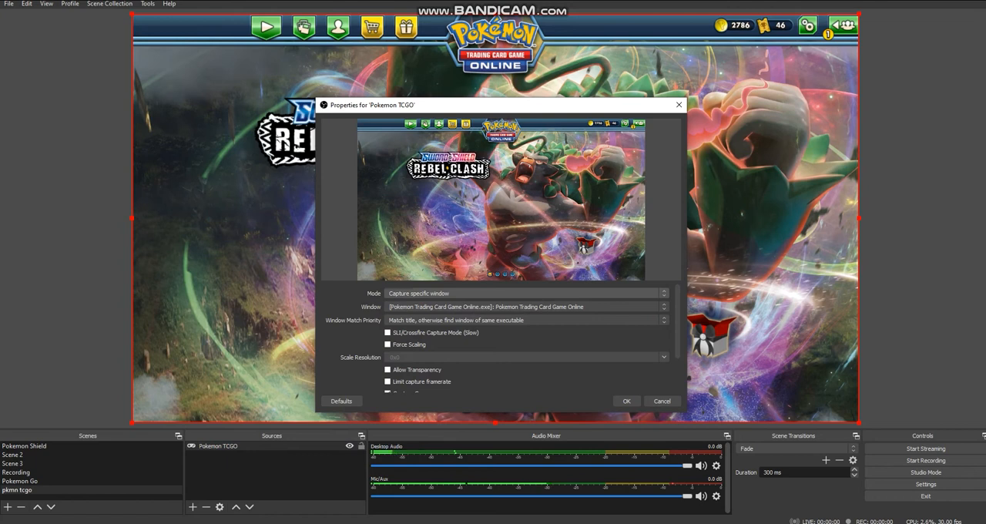
pyautogui.click(506, 293)
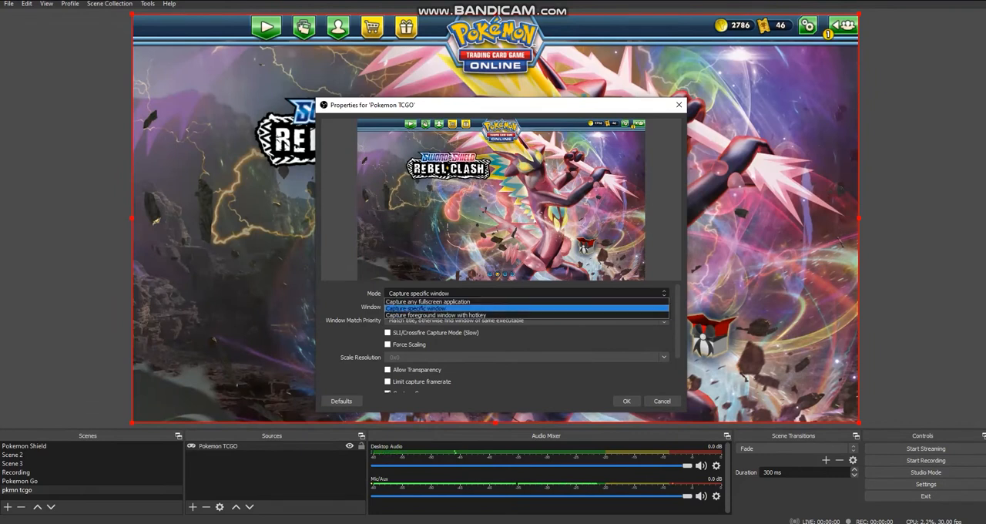
pyautogui.click(462, 308)
pyautogui.click(493, 307)
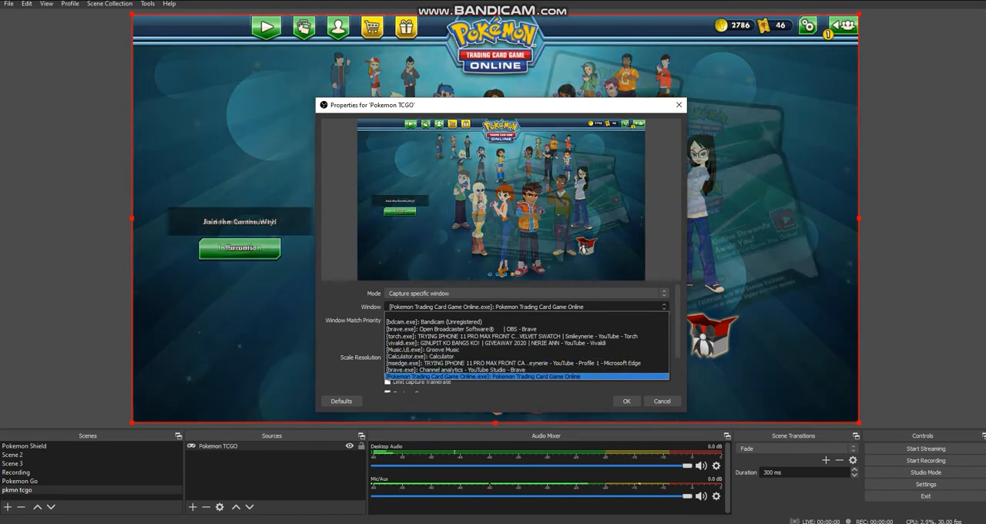
pyautogui.click(501, 377)
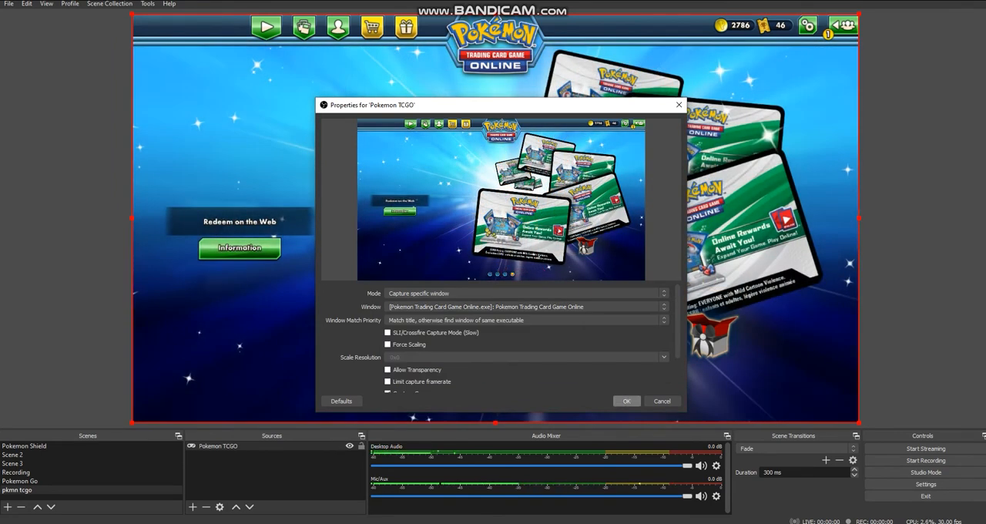
pyautogui.scroll(-2, 527, 339)
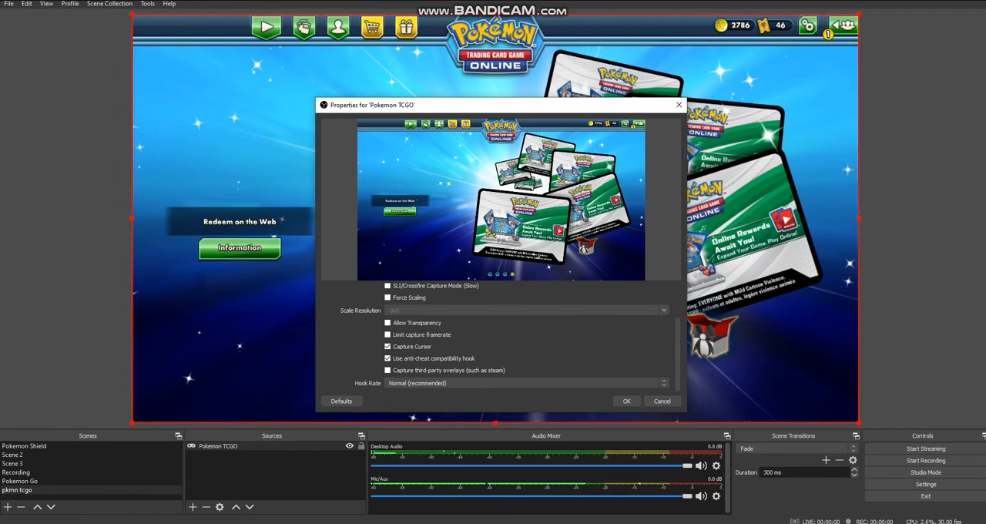
pyautogui.scroll(3, 527, 339)
pyautogui.click(626, 401)
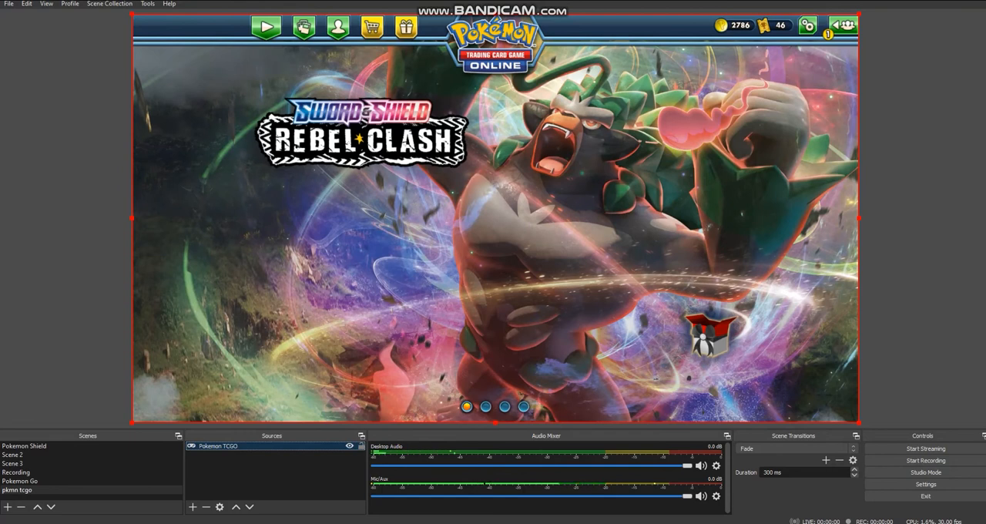
# - Bring up the Pokemon Trading Card Game Online window, compare it with the scene preview, and minimize it
pyautogui.hotkey('alt', 'Tab')
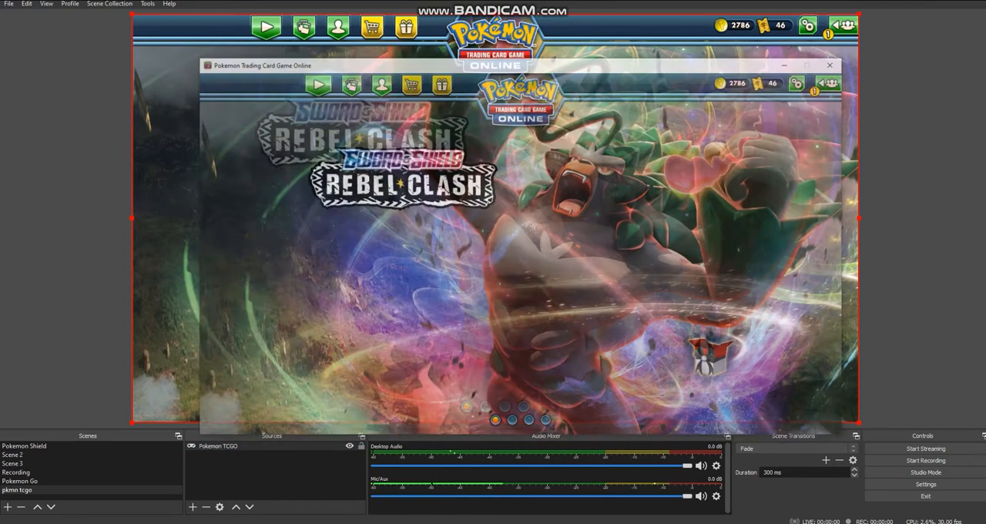
pyautogui.moveTo(541, 31); pyautogui.dragTo(919, 134)
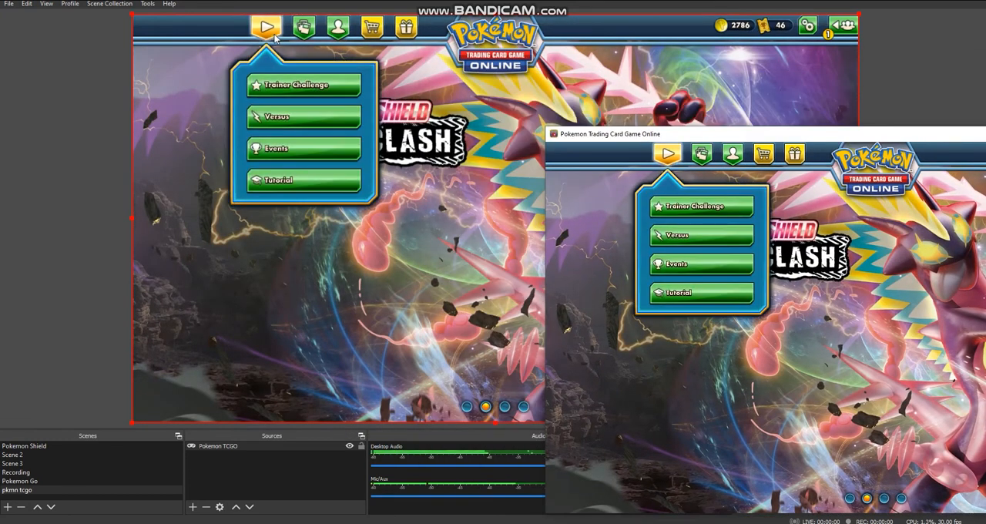
pyautogui.moveTo(303, 29)
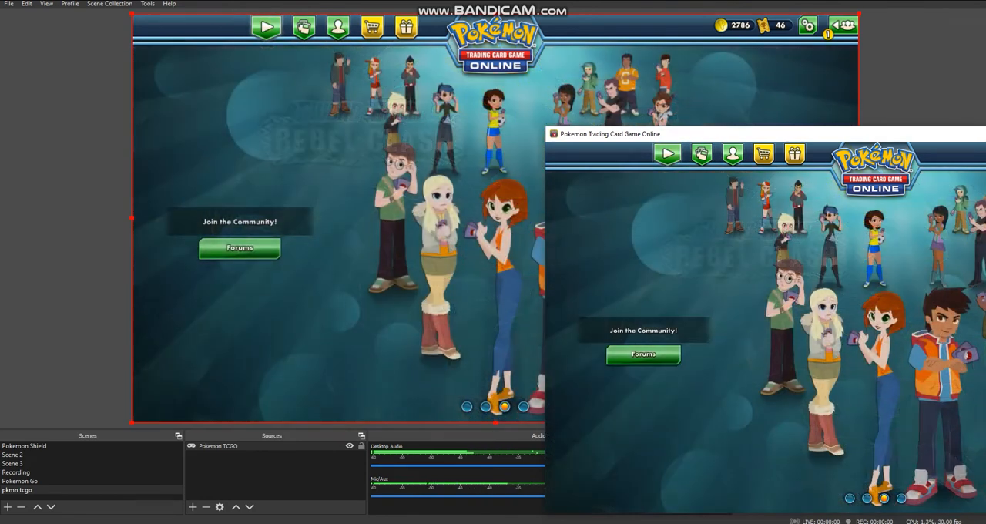
pyautogui.moveTo(885, 135); pyautogui.dragTo(504, 54)
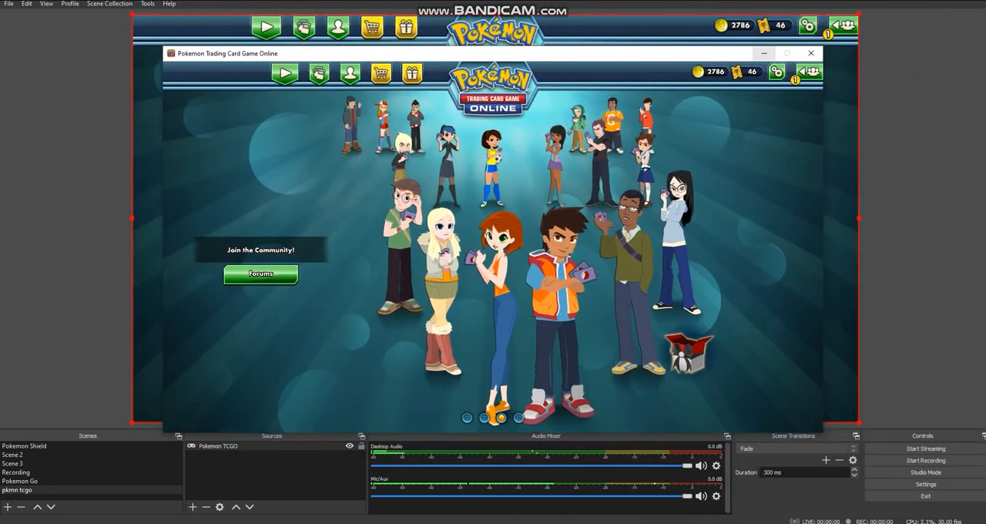
pyautogui.click(765, 53)
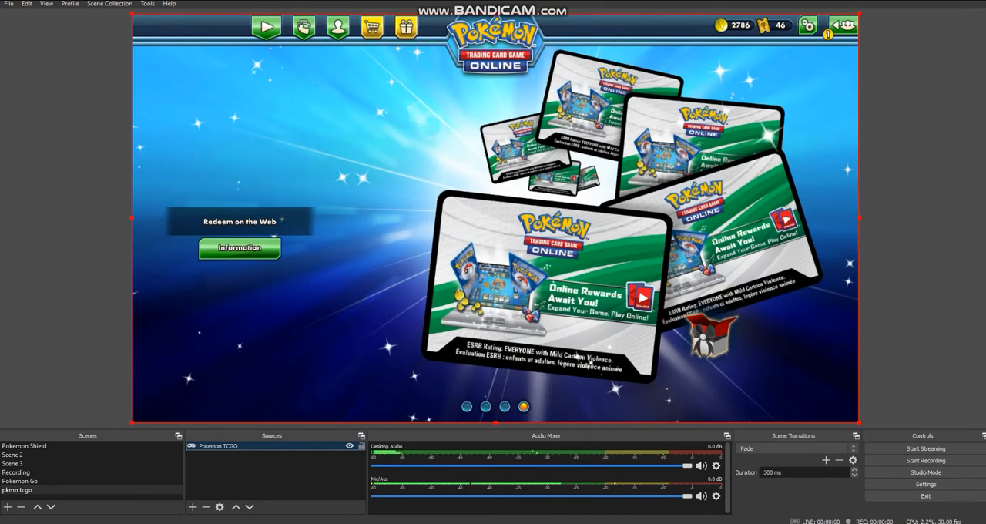
# - Add the existing Video Capture Device webcam as a visible source in the pkmn tcgo scene
pyautogui.click(192, 507)
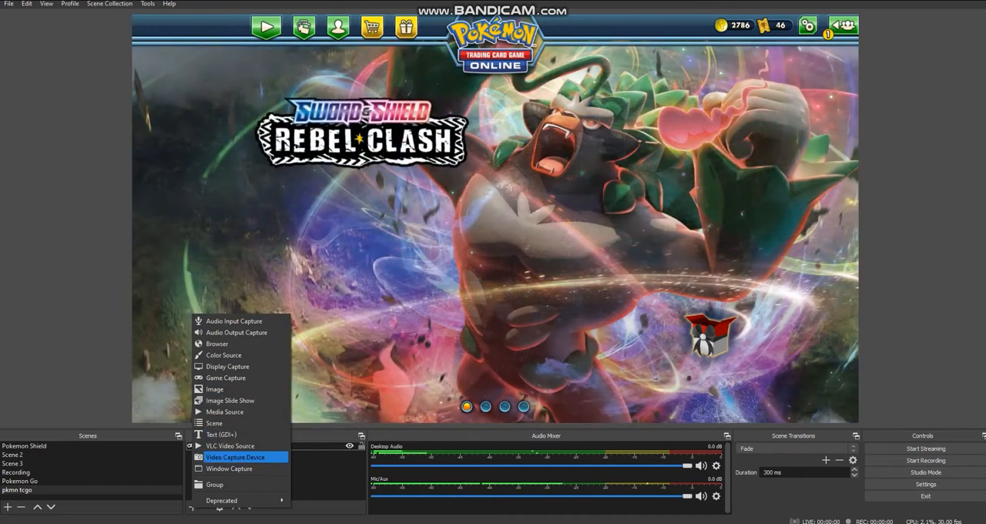
pyautogui.click(235, 457)
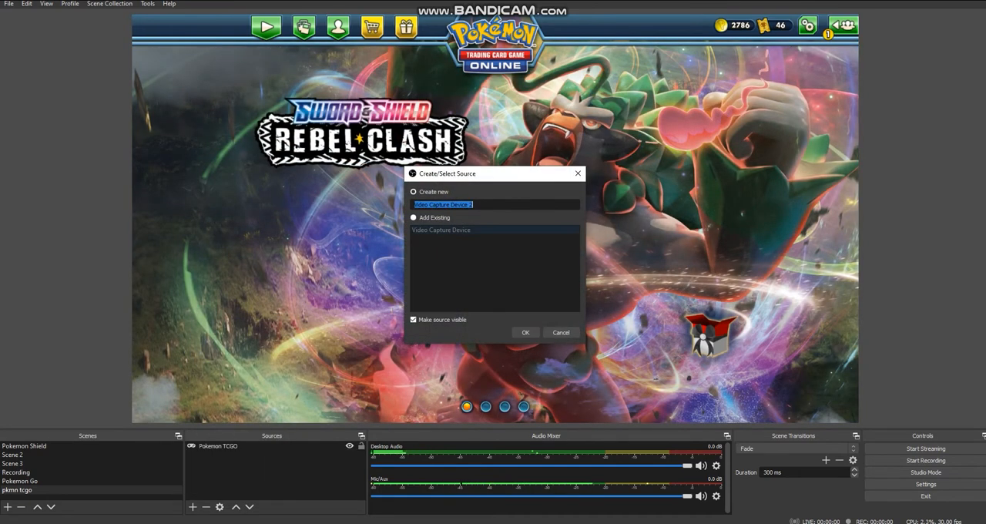
pyautogui.click(414, 218)
pyautogui.click(441, 229)
pyautogui.click(525, 332)
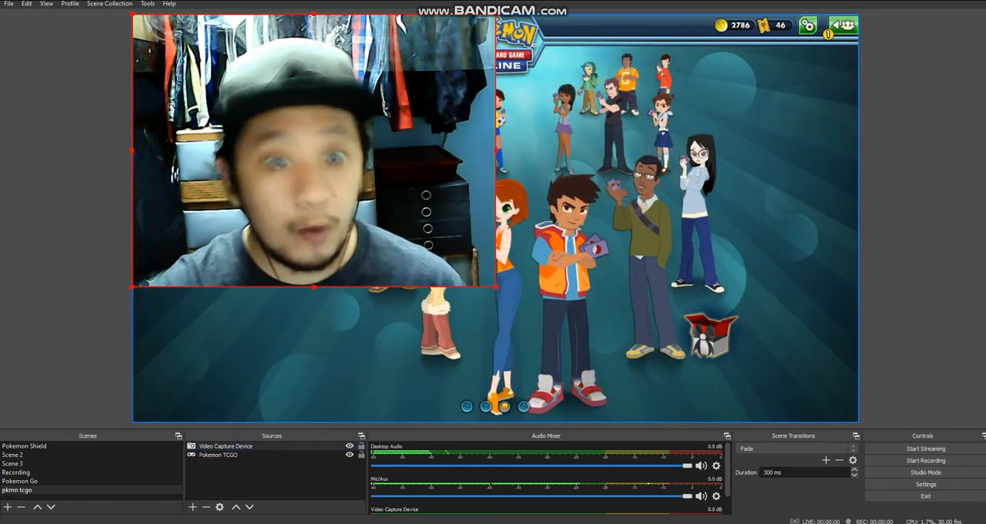
# - Shrink the webcam source to a small inset and place it near the lower-left corner of the canvas
pyautogui.moveTo(496, 287); pyautogui.dragTo(244, 97)
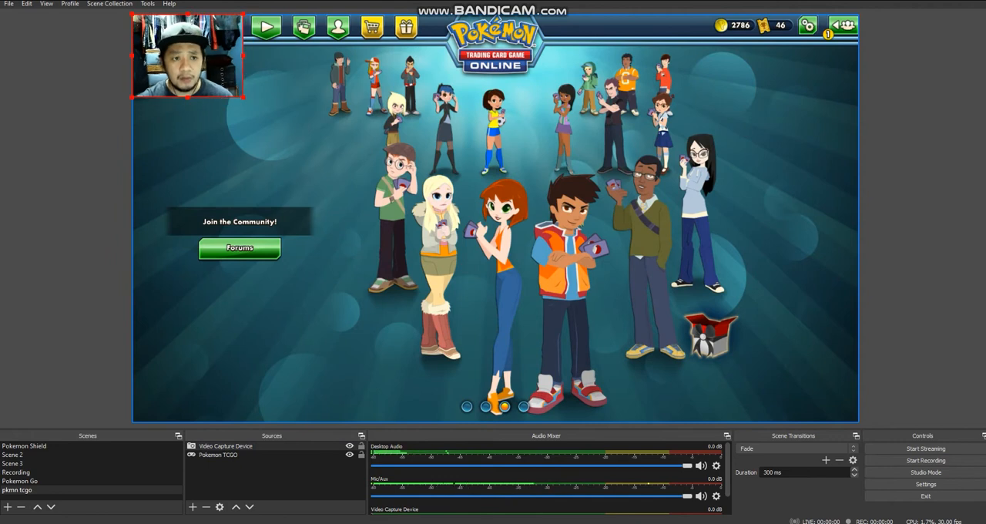
pyautogui.moveTo(243, 97); pyautogui.dragTo(264, 111)
pyautogui.moveTo(208, 70); pyautogui.dragTo(229, 365)
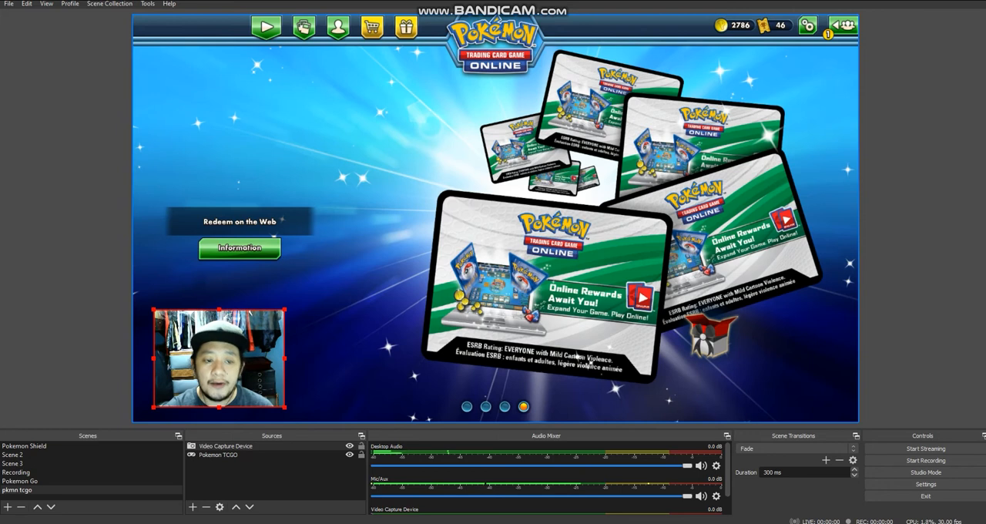
pyautogui.moveTo(229, 365); pyautogui.dragTo(224, 365)
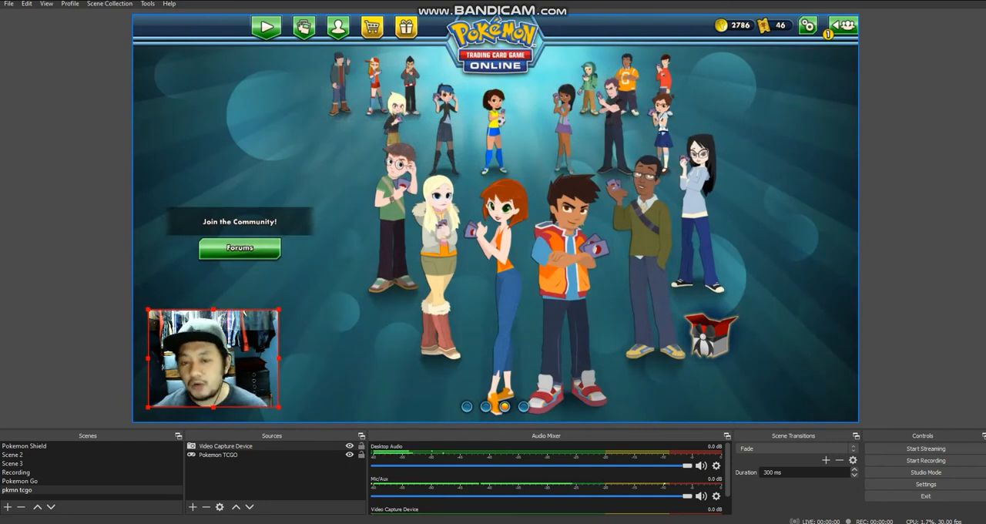
pyautogui.hotkey('alt', 'Tab')
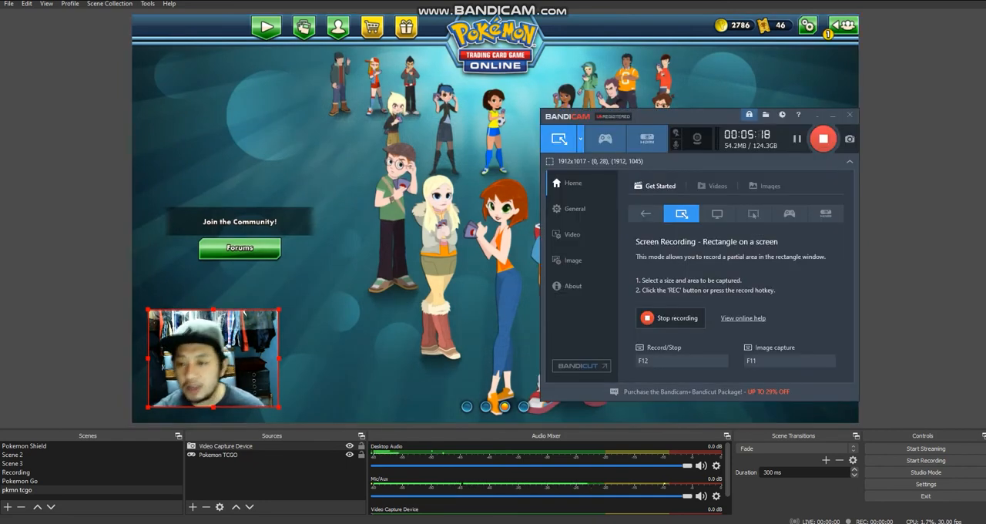
pyautogui.hotkey('alt', 'Tab')
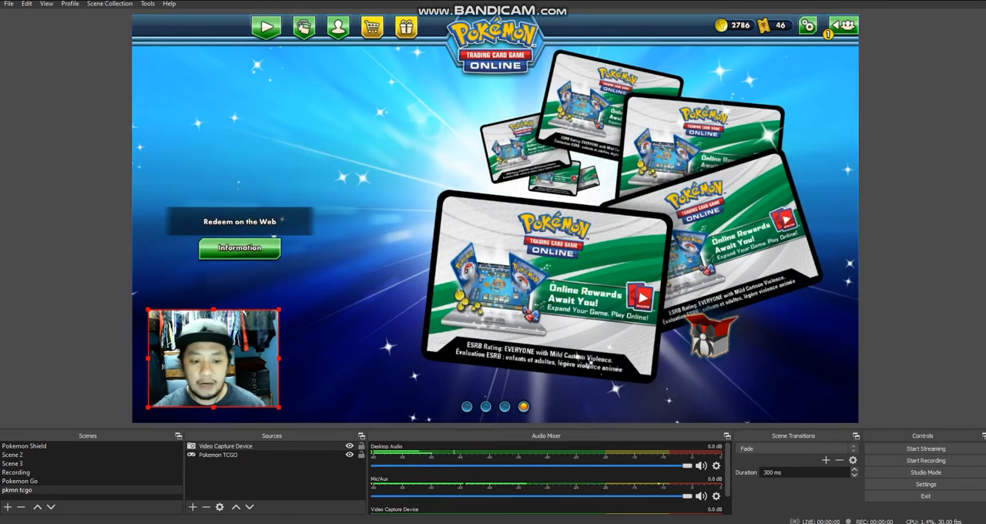
# - Switch to the Streamlabs dashboard in the browser and open the Chat Box widget's settings from the widget gallery
pyautogui.click(275, 479)
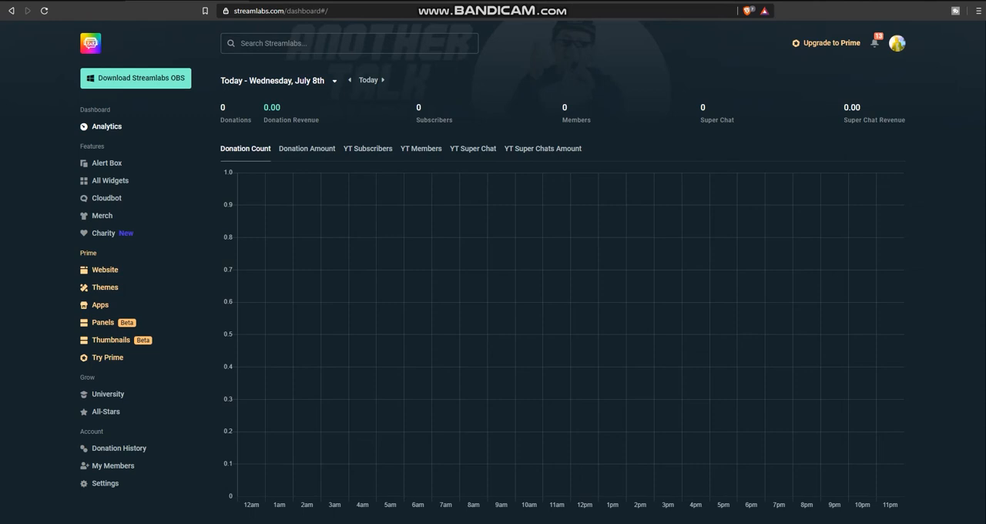
pyautogui.click(110, 181)
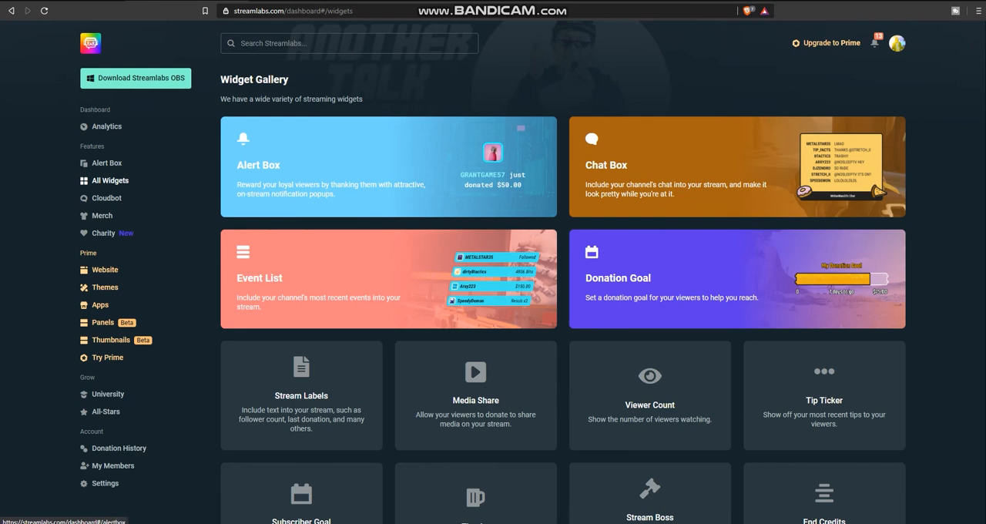
pyautogui.click(738, 166)
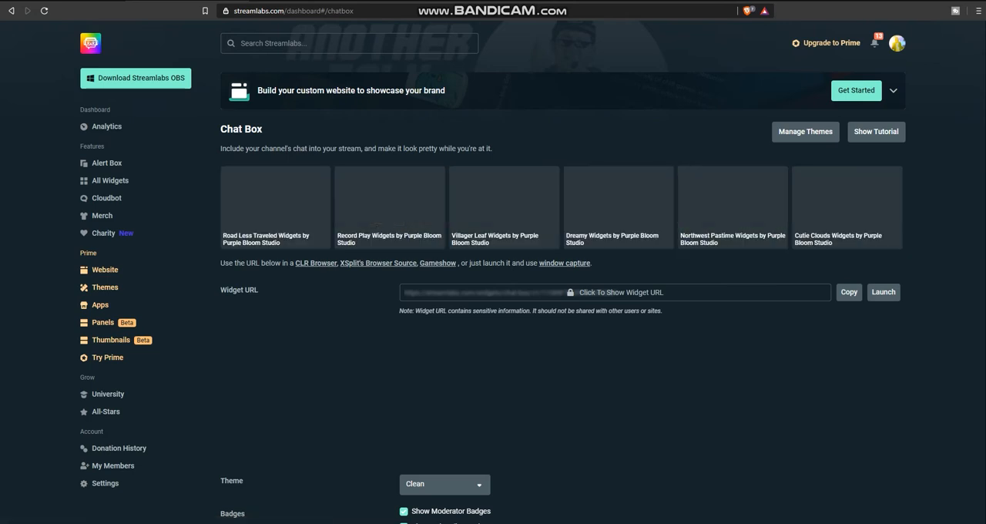
# - Review the Chat Box appearance settings in Streamlabs and copy the widget URL
pyautogui.scroll(-5, 562, 309)
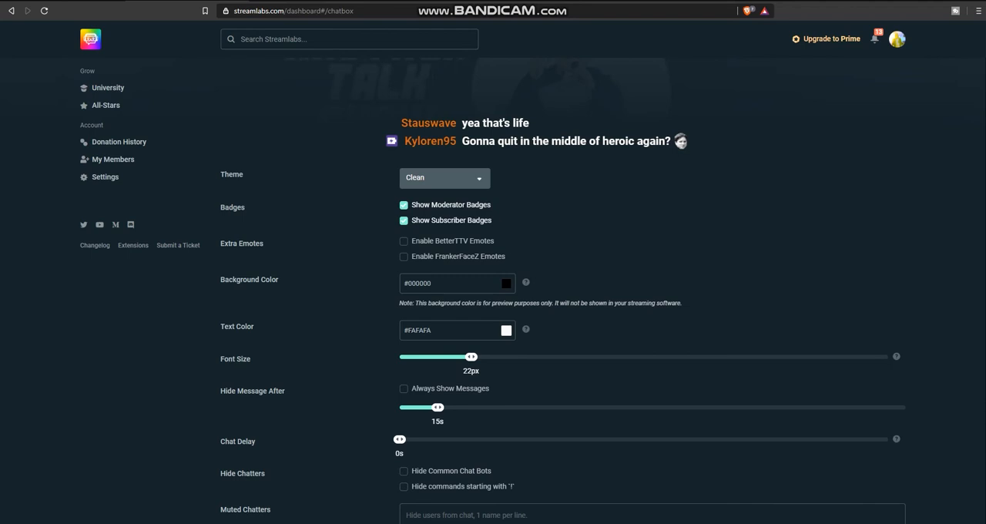
pyautogui.scroll(6, 562, 288)
pyautogui.hotkey('alt', 'Tab')
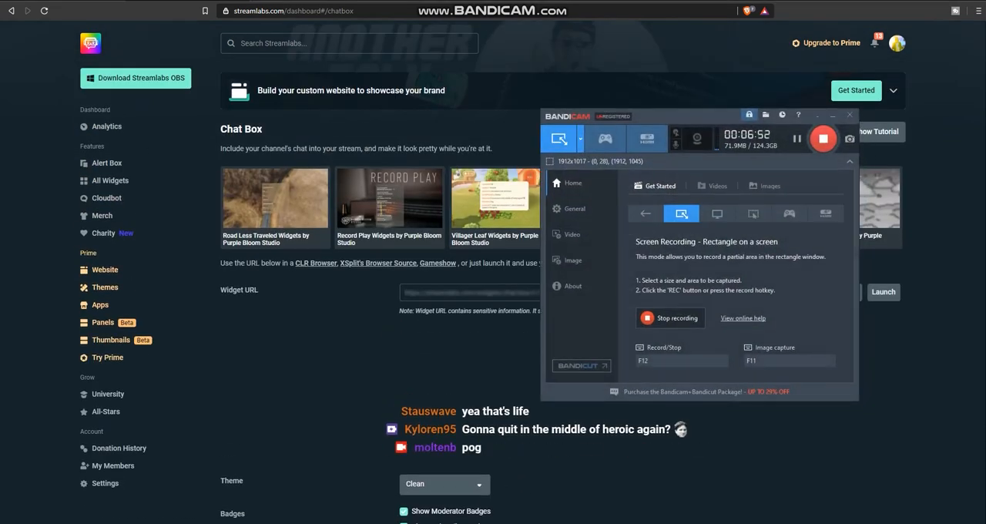
pyautogui.click(833, 115)
pyautogui.scroll(-5, 562, 288)
pyautogui.scroll(5, 562, 288)
pyautogui.scroll(-4, 563, 288)
pyautogui.scroll(4, 562, 288)
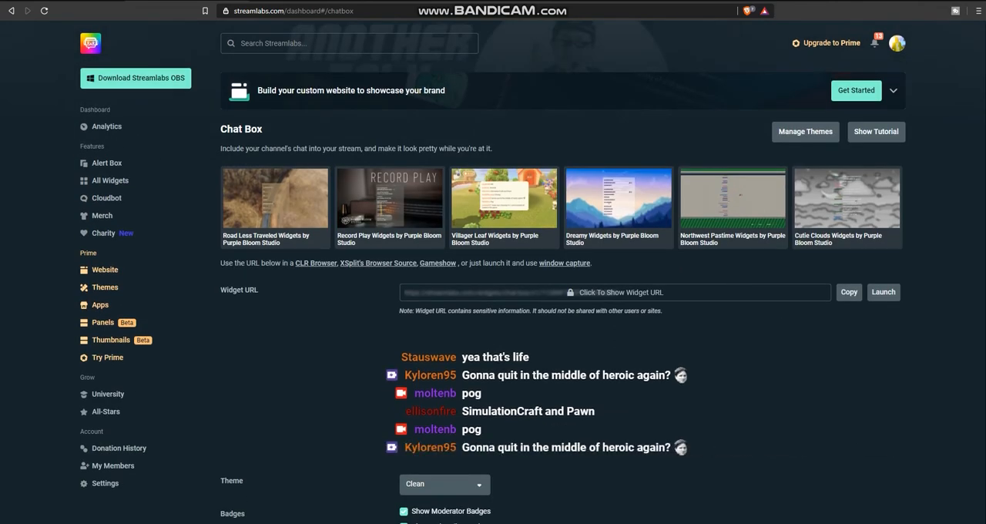
pyautogui.click(849, 292)
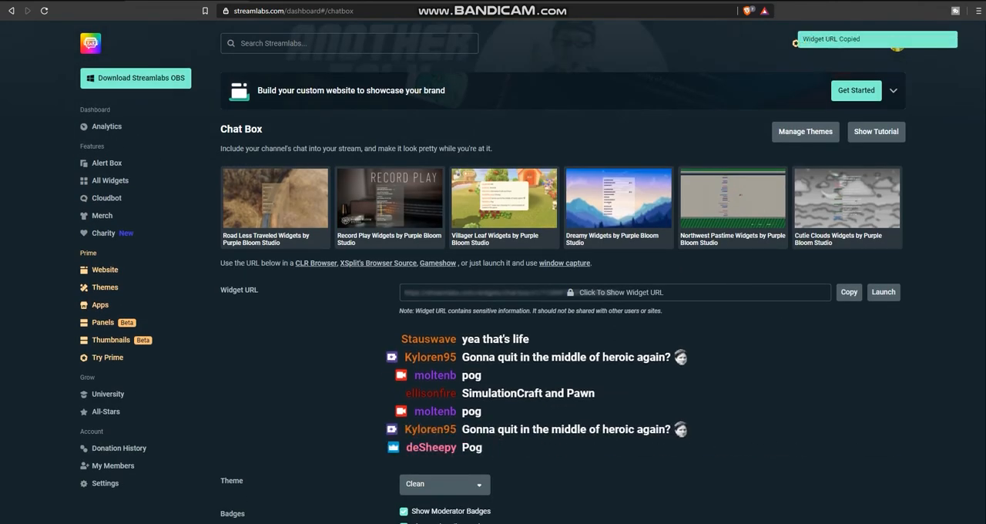
# - Switch to OBS Studio, add the existing chat browser source to the pkmn tcgo scene, and fit it small into the canvas's lower-right corner
pyautogui.hotkey('alt', 'Tab')
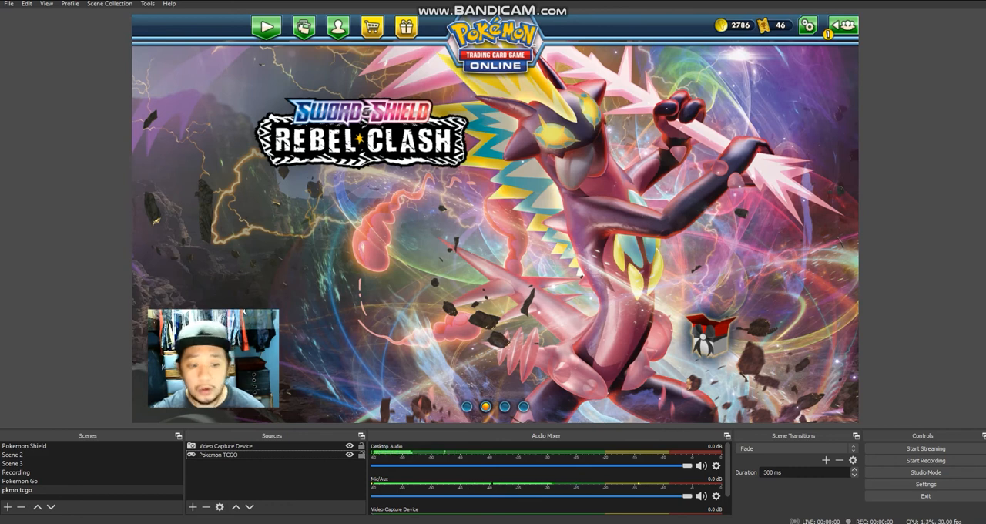
pyautogui.click(193, 507)
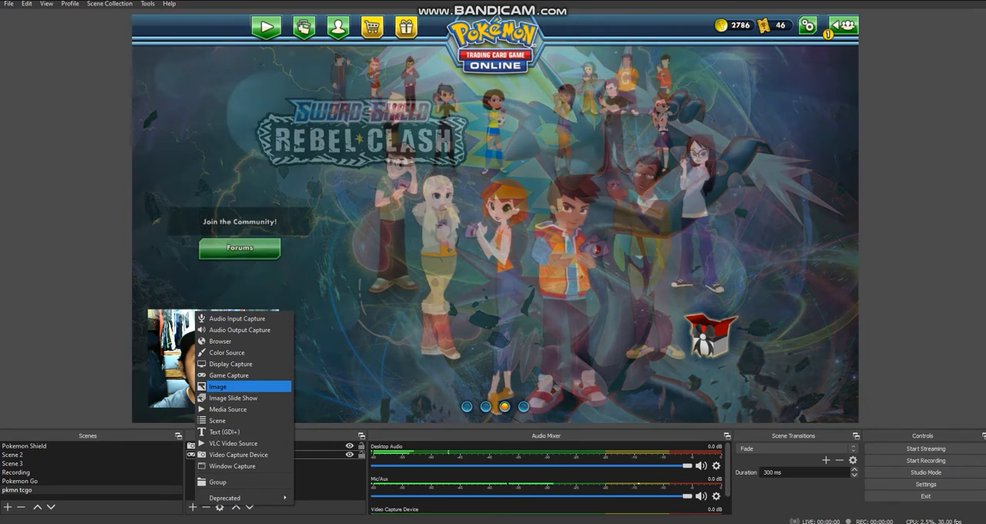
pyautogui.click(220, 340)
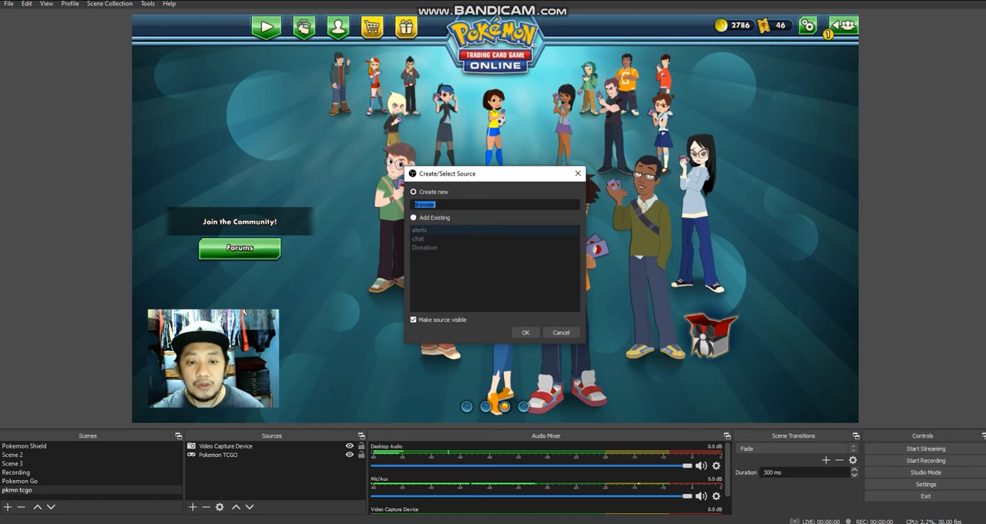
pyautogui.click(414, 217)
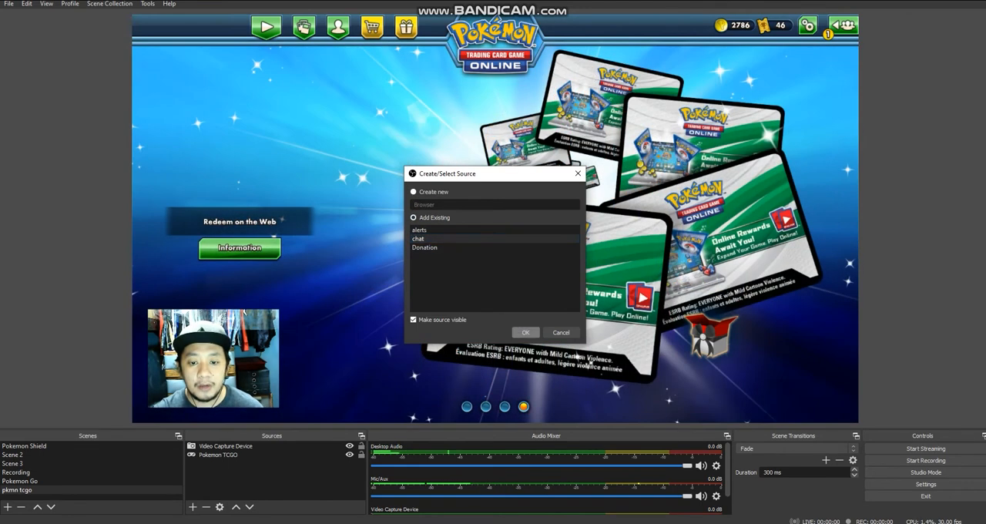
pyautogui.click(525, 333)
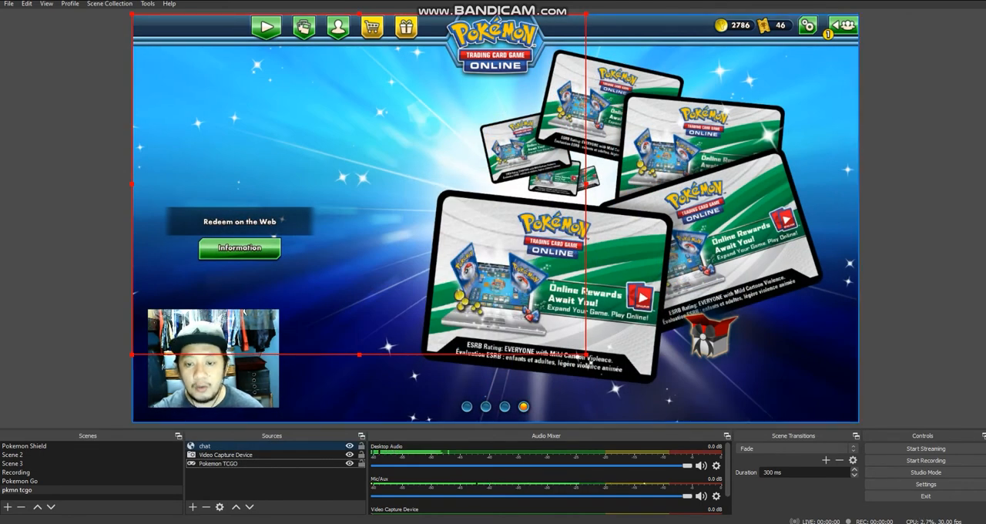
pyautogui.moveTo(587, 355); pyautogui.dragTo(318, 153)
pyautogui.moveTo(254, 108); pyautogui.dragTo(784, 369)
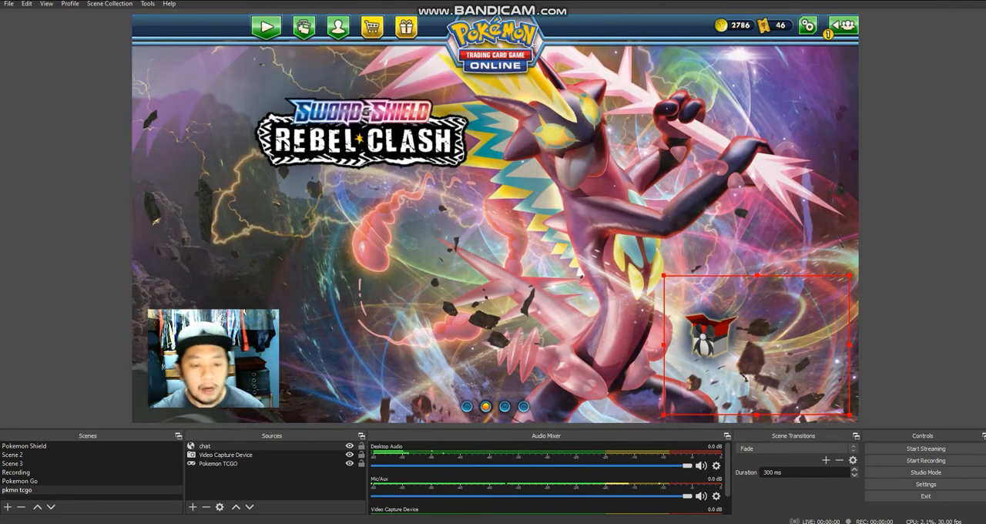
# - Add the existing alerts browser source as a visible source and place it near the middle of the canvas
pyautogui.click(193, 507)
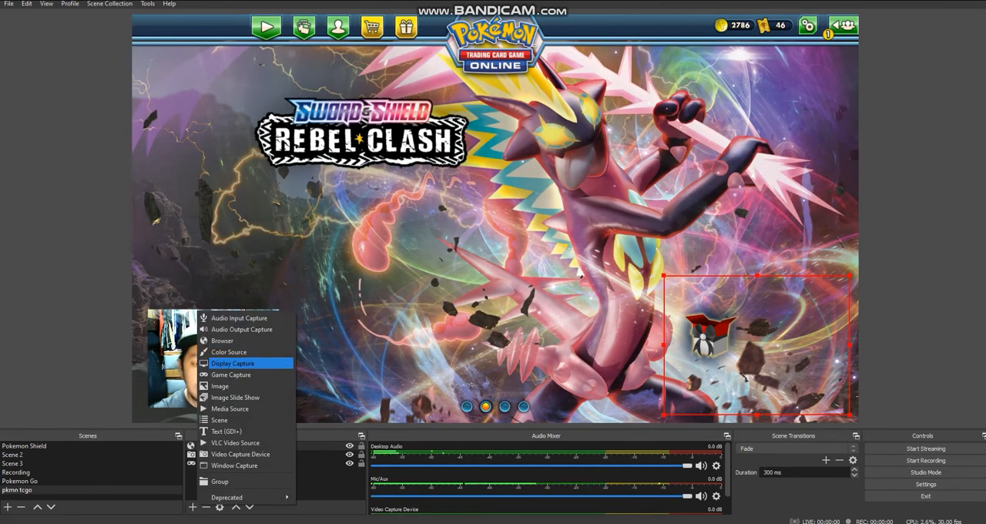
pyautogui.click(222, 341)
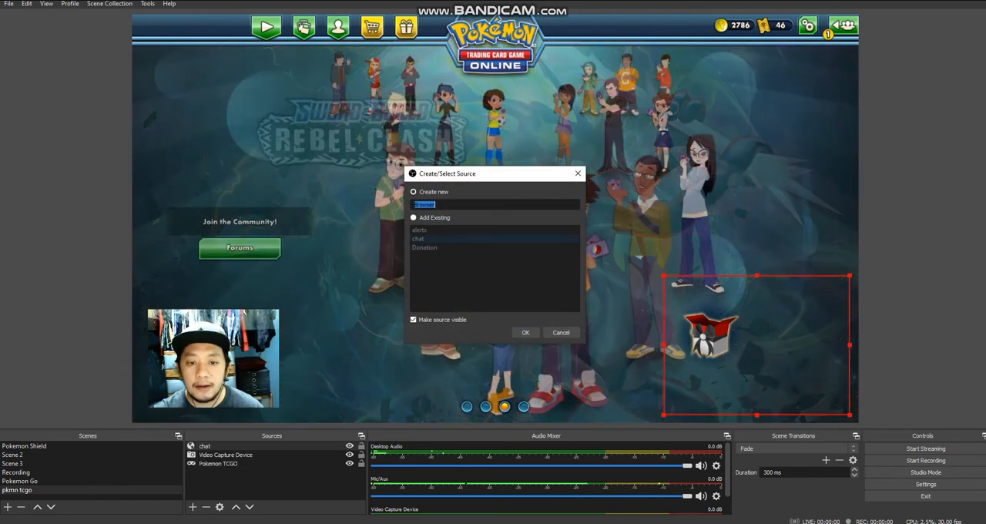
pyautogui.click(414, 218)
pyautogui.click(420, 231)
pyautogui.click(525, 333)
pyautogui.moveTo(431, 239); pyautogui.dragTo(565, 266)
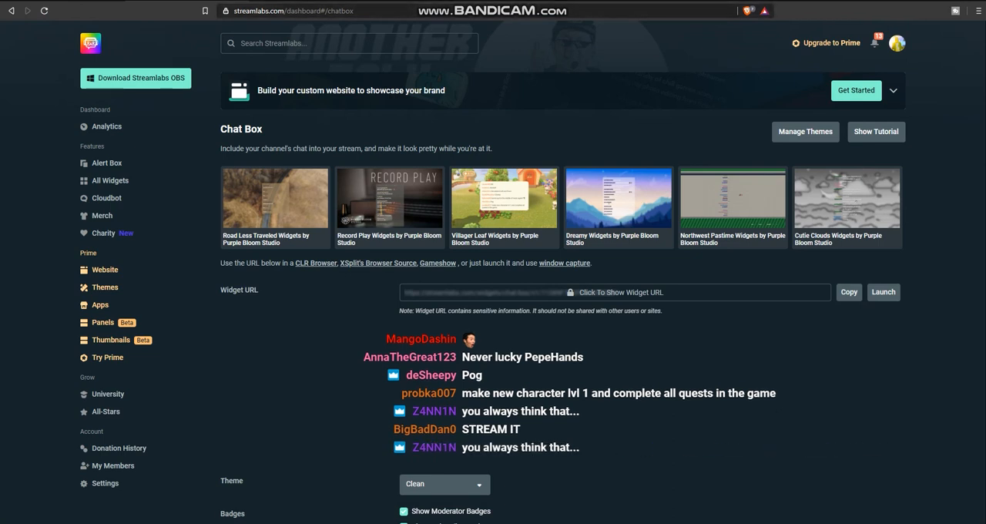
# - Trigger a test subscriber alert from the Streamlabs Alert Box page and check it in the OBS Studio preview
pyautogui.click(107, 162)
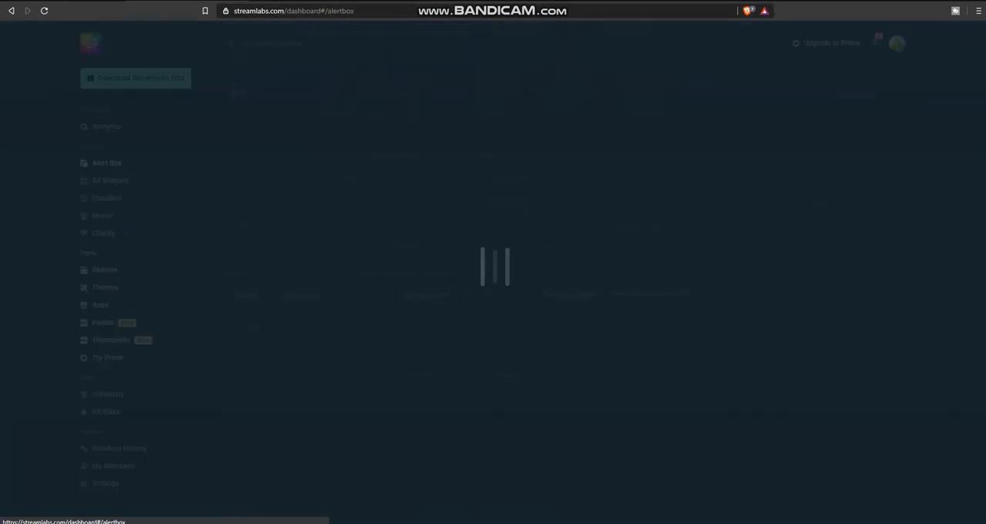
pyautogui.scroll(-3, 493, 308)
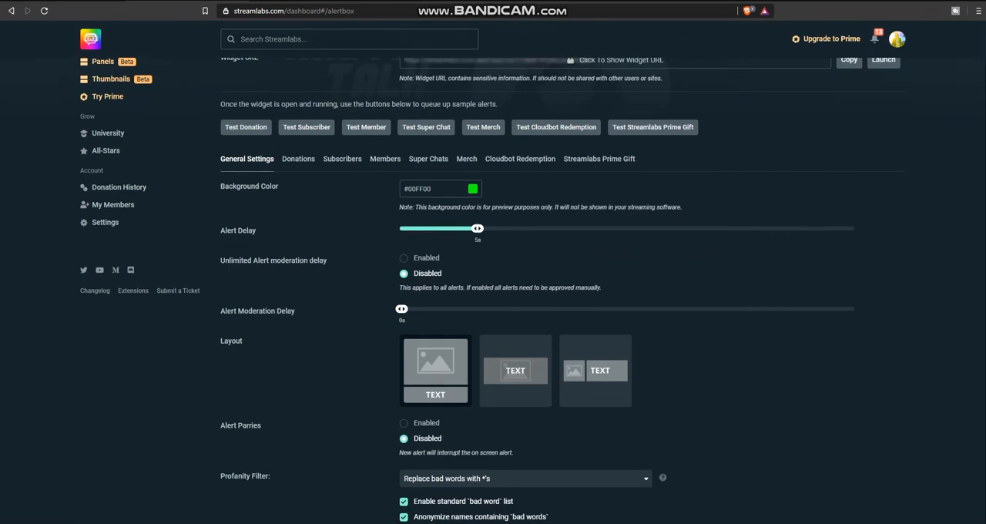
pyautogui.scroll(2, 428, 264)
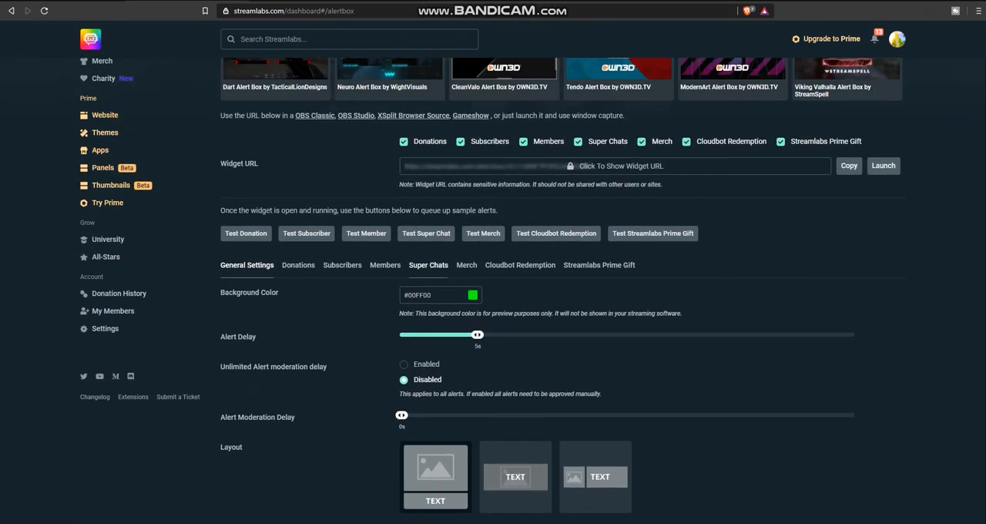
pyautogui.hotkey('alt', 'Tab')
pyautogui.hotkey('alt', 'Tab')
pyautogui.click(307, 233)
pyautogui.hotkey('alt', 'Tab')
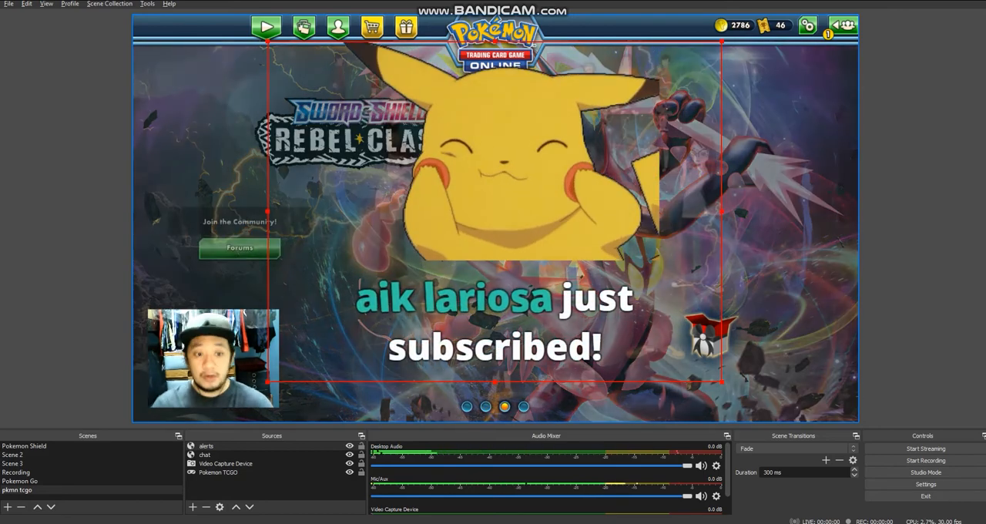
pyautogui.hotkey('alt', 'Tab')
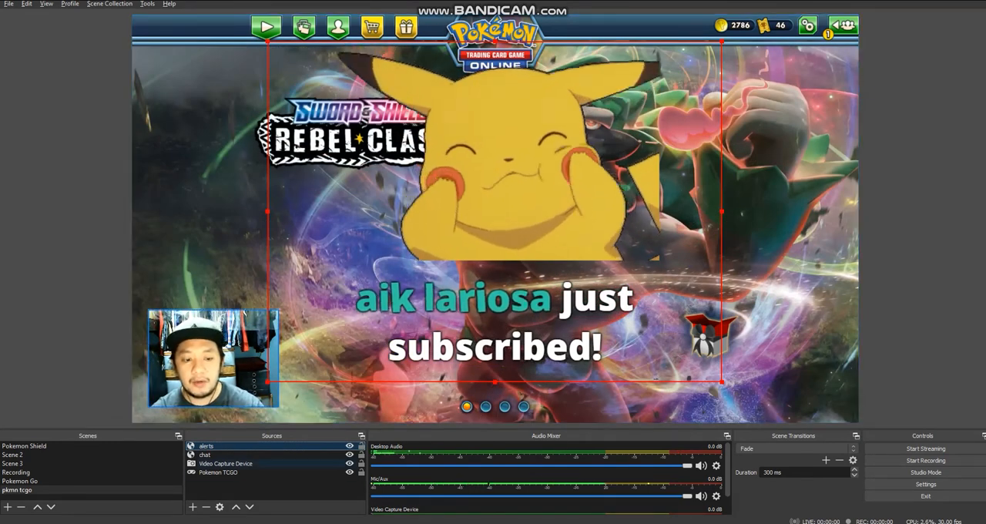
# - Move the Video Capture Device source below Pokemon TCGO in the source order, and put it back above it
pyautogui.press('Down')
pyautogui.press('Down')
pyautogui.press('Down')
pyautogui.press('Up')
pyautogui.press('Up')
pyautogui.press('Down')
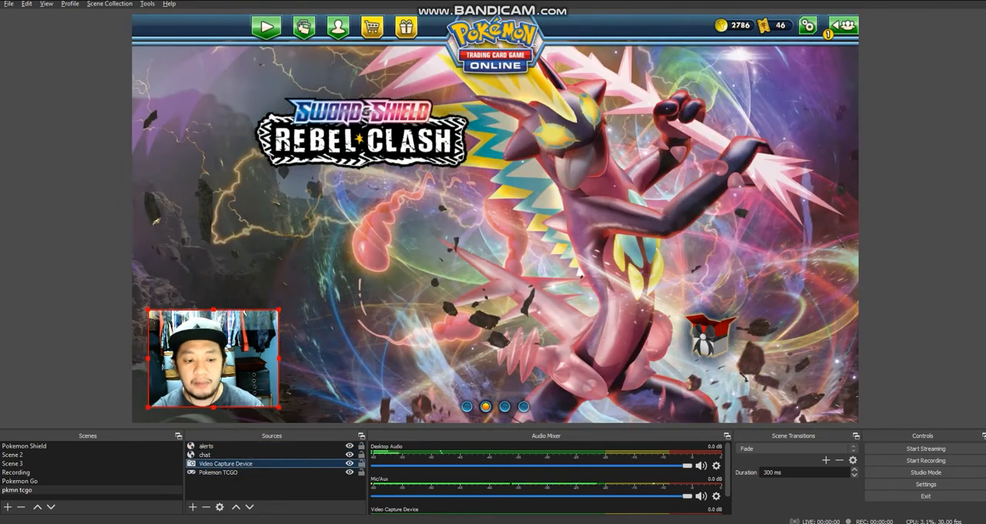
pyautogui.hotkey('ctrl', 'Down')
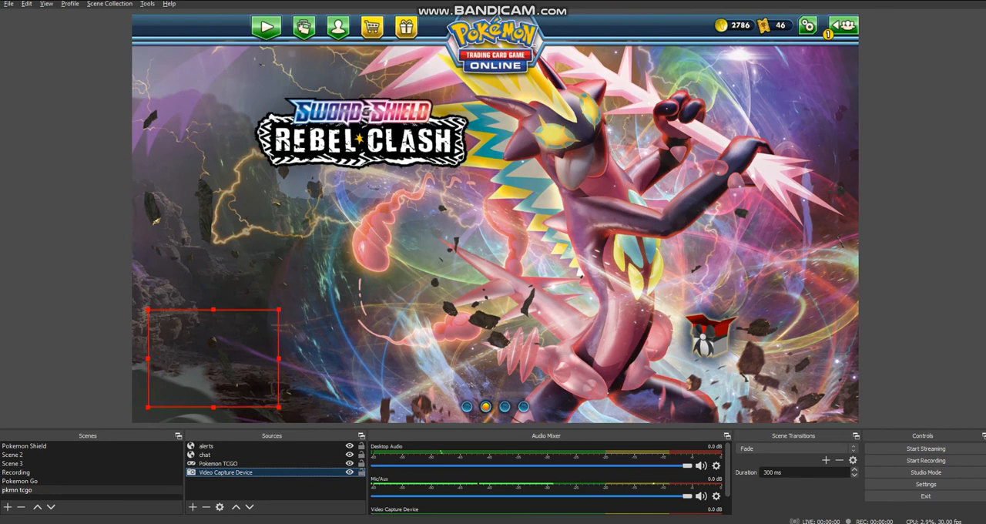
pyautogui.moveTo(255, 473); pyautogui.dragTo(257, 460)
# - Select the alerts, chat, Video Capture Device and Pokemon TCGO sources in turn to examine their layering and frames on the canvas
pyautogui.click(247, 472)
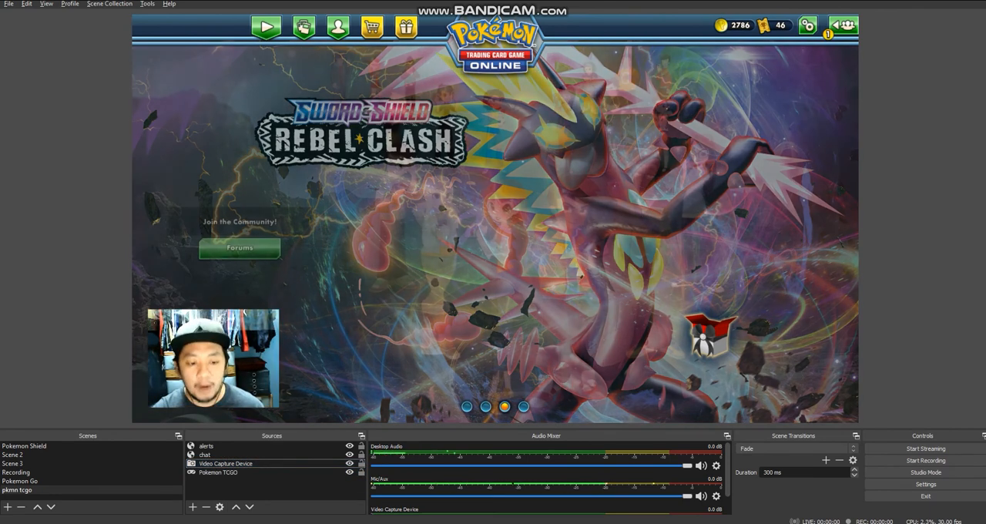
pyautogui.click(246, 464)
pyautogui.click(247, 446)
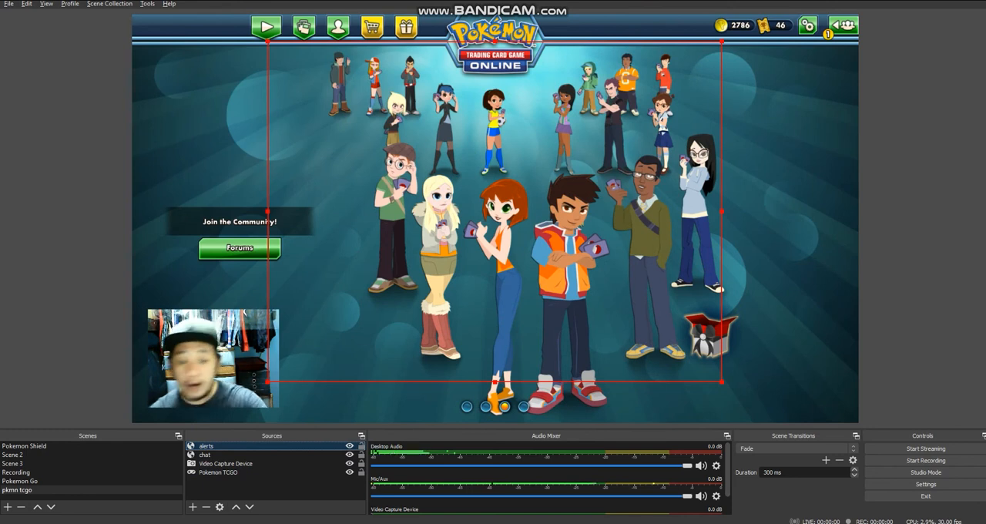
pyautogui.click(247, 455)
pyautogui.click(247, 464)
pyautogui.click(246, 473)
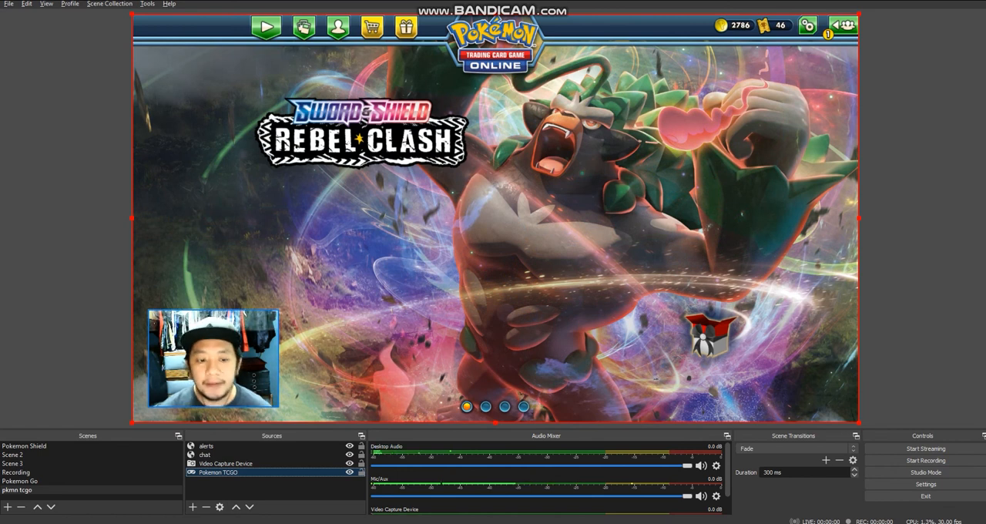
pyautogui.hotkey('alt', 'Tab')
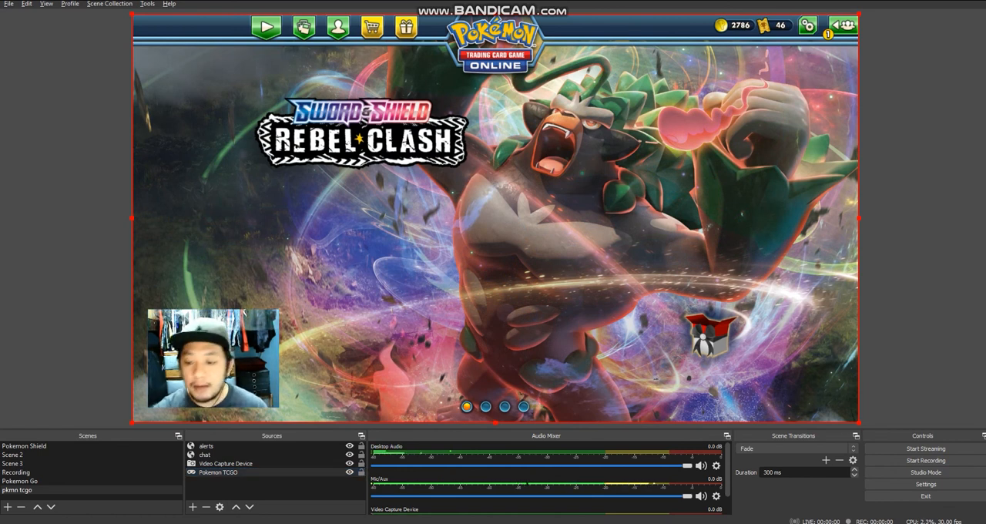
pyautogui.hotkey('alt', 'Tab')
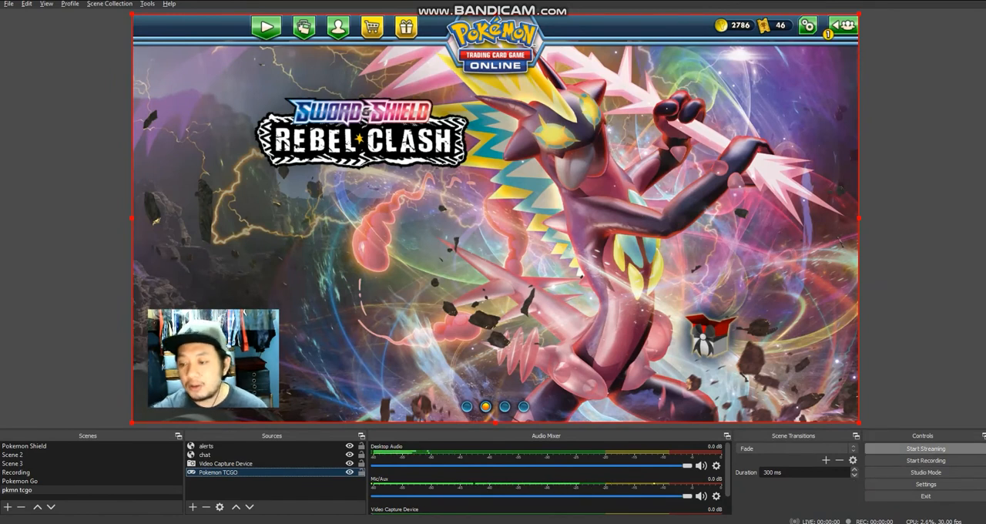
pyautogui.hotkey('alt', 'Tab')
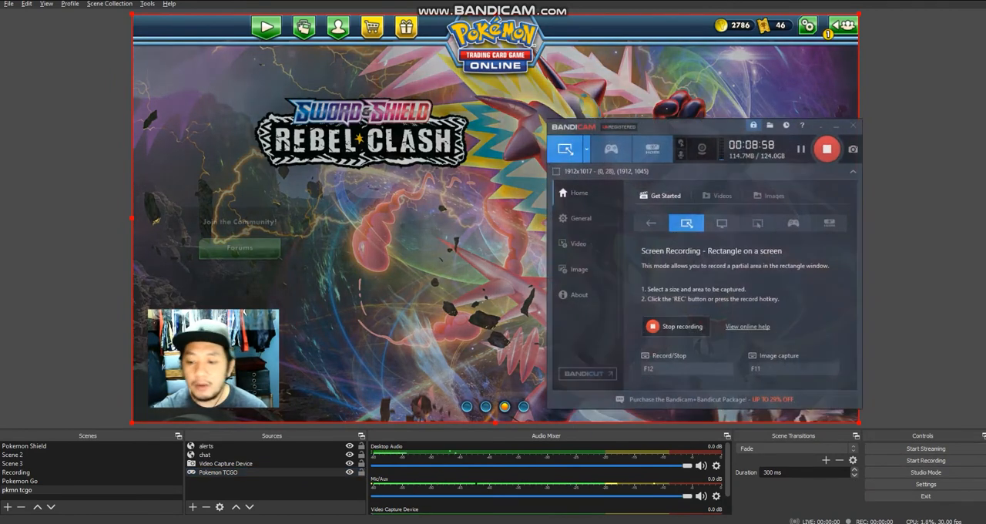
pyautogui.hotkey('alt', 'Tab')
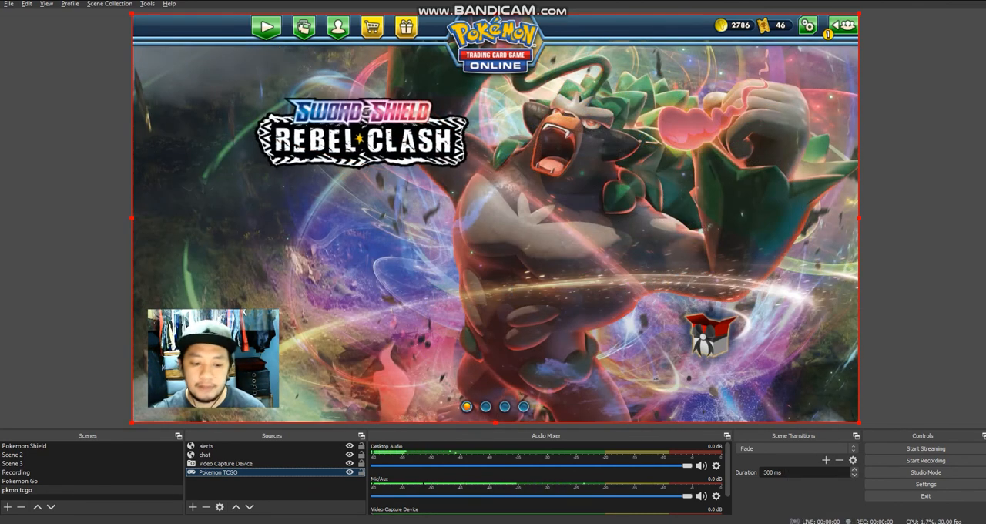
pyautogui.hotkey('alt', 'Tab')
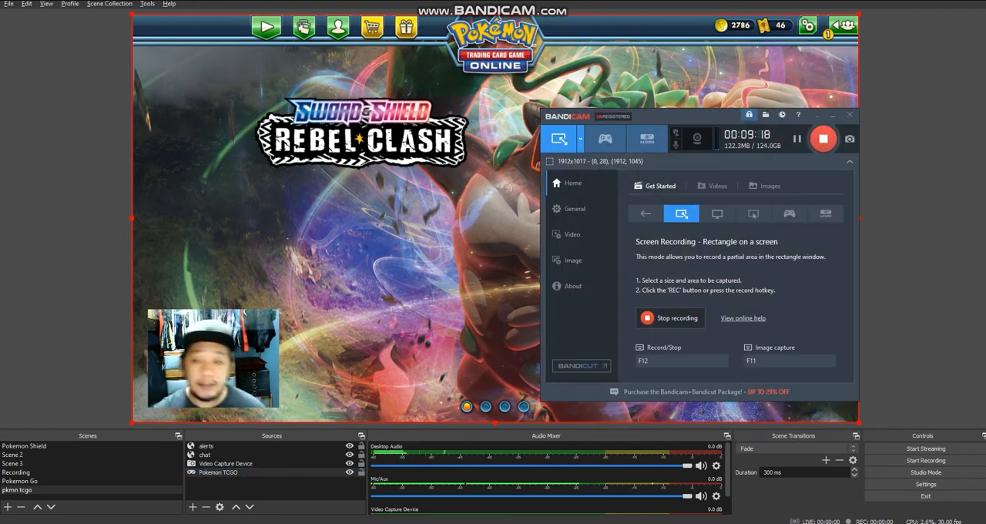
pyautogui.hotkey('alt', 'Tab')
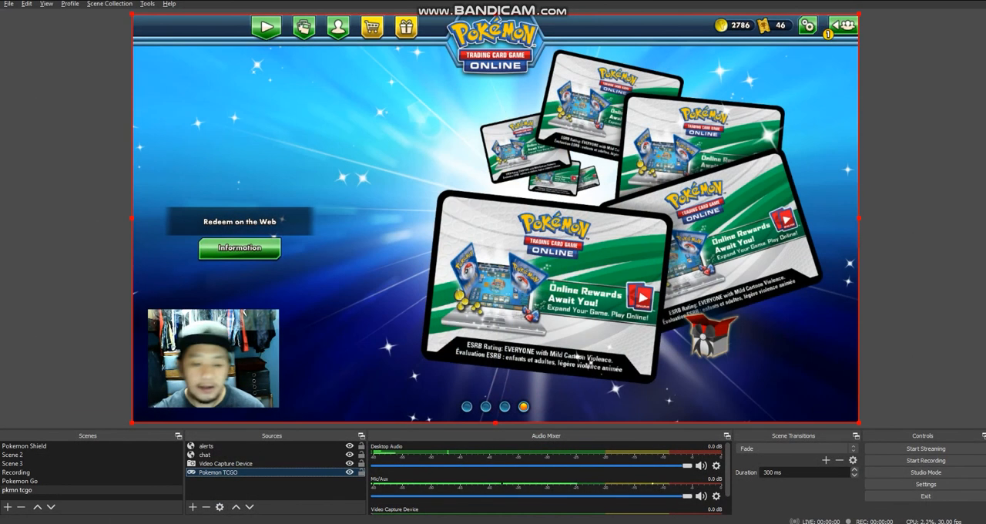
# - Switch to the Streamlabs Alert Box page in the browser
pyautogui.moveTo(280, 522)
pyautogui.click(337, 500)
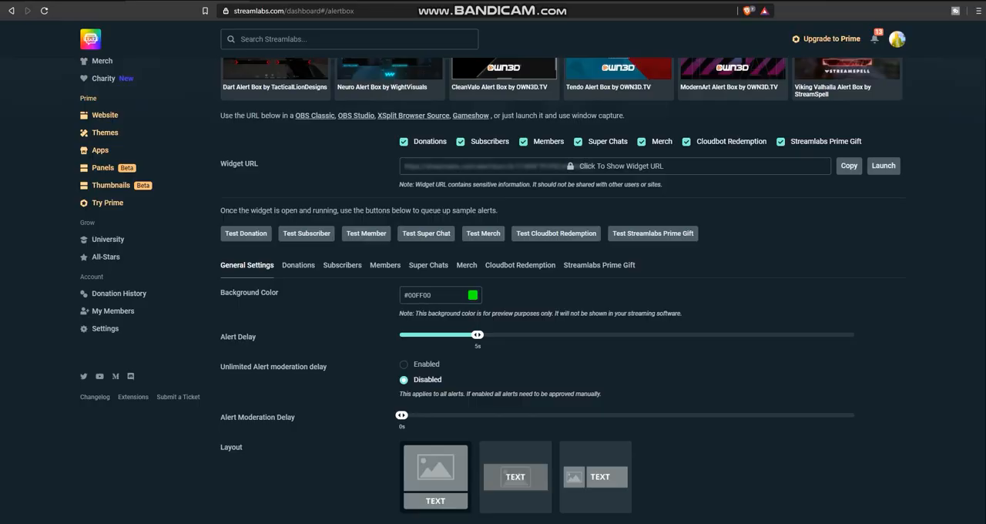